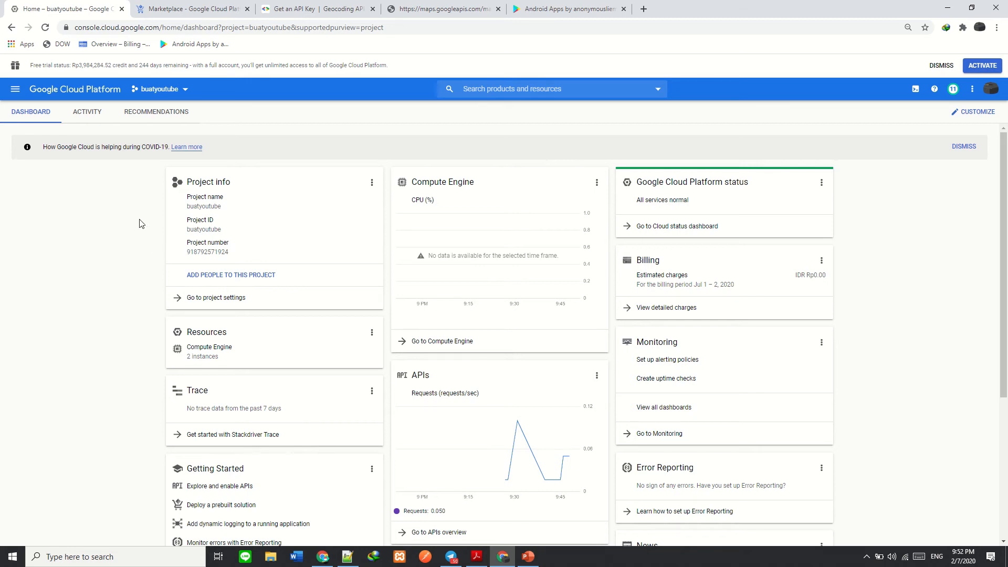
Create a new API key on the Credentials page of APIs & Services and close the dialog showing the key
left_click(15, 89)
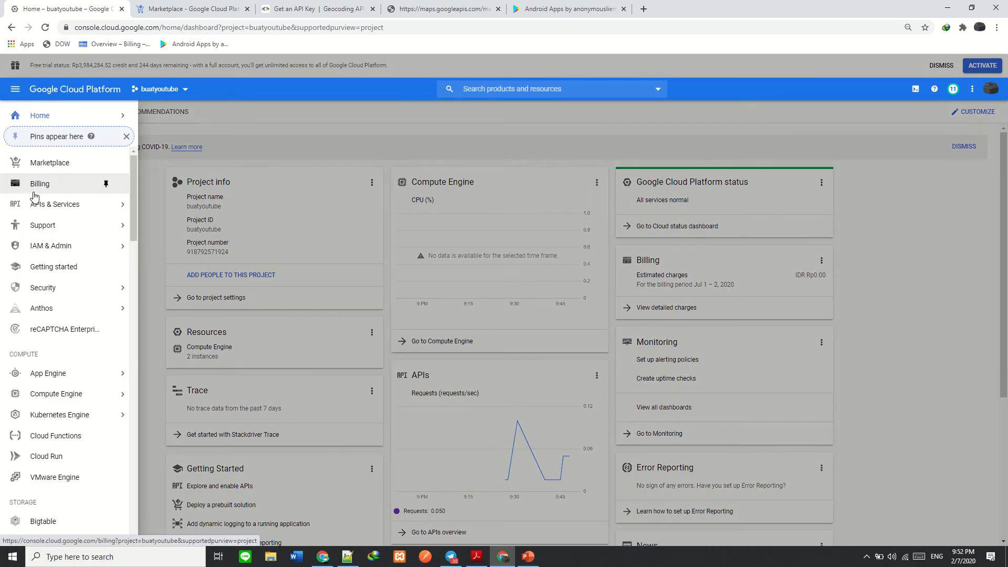
left_click(54, 209)
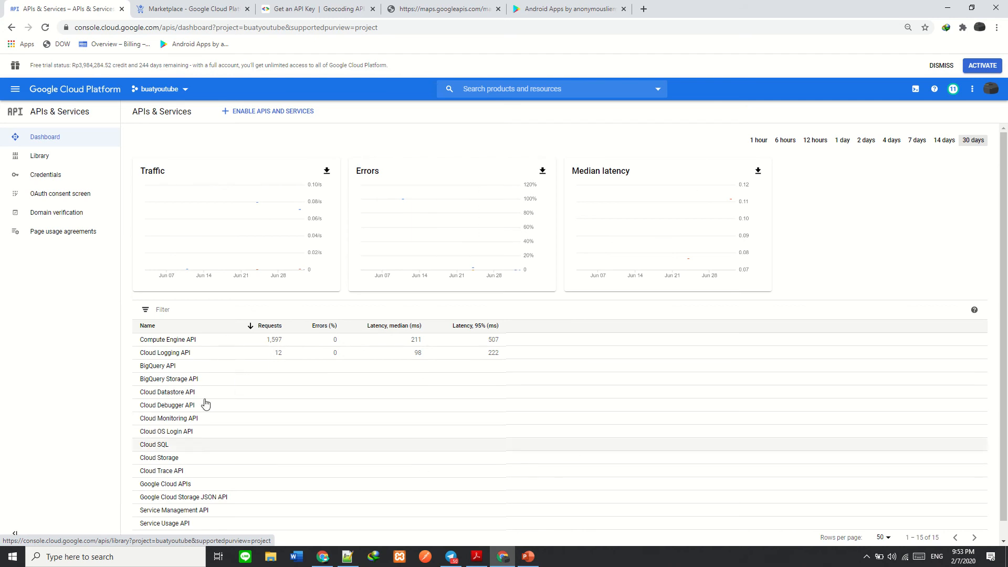
left_click(78, 185)
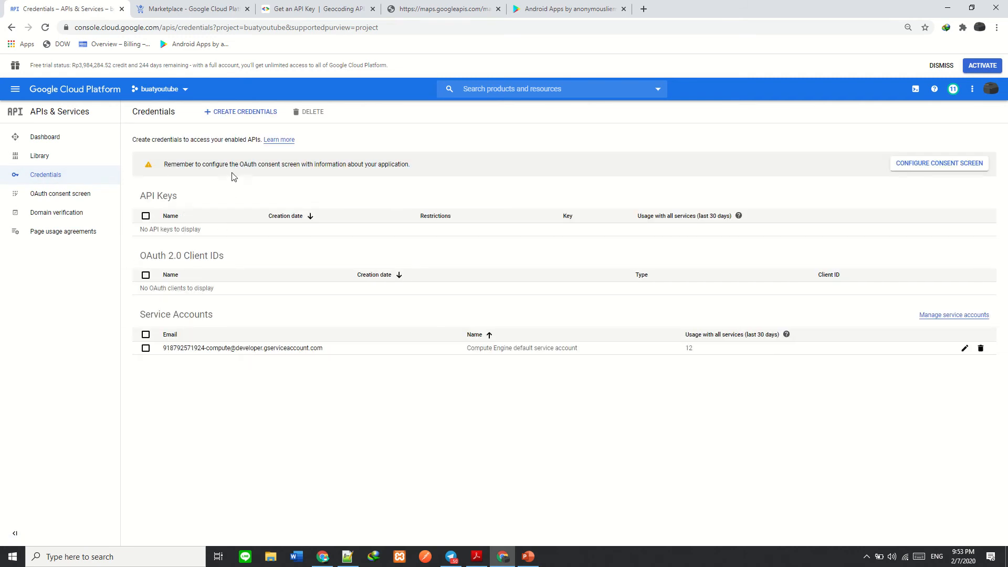
left_click(230, 113)
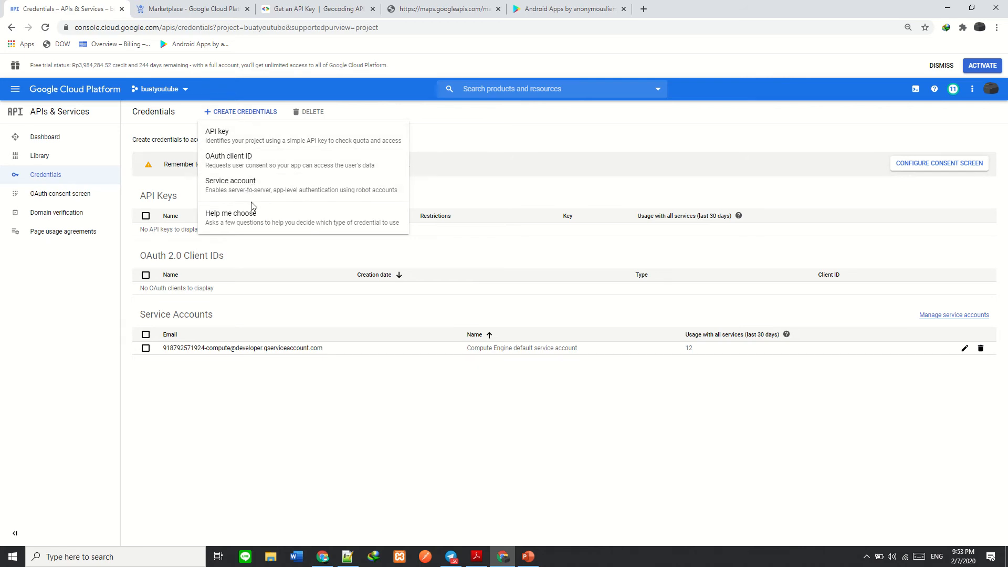
left_click(264, 150)
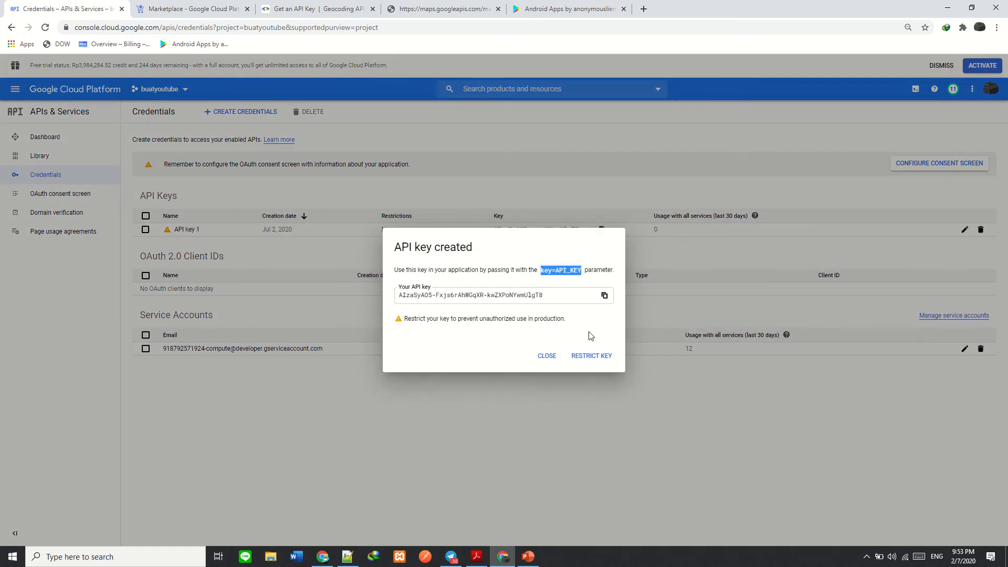
left_click_drag(544, 295, 374, 287)
left_click(496, 273)
left_click_drag(535, 296, 308, 284)
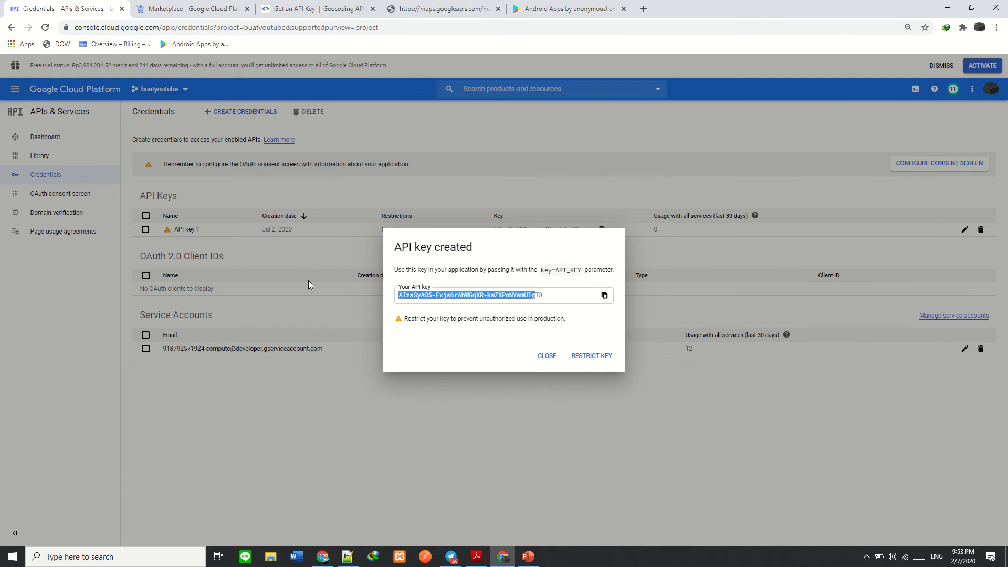
left_click(548, 357)
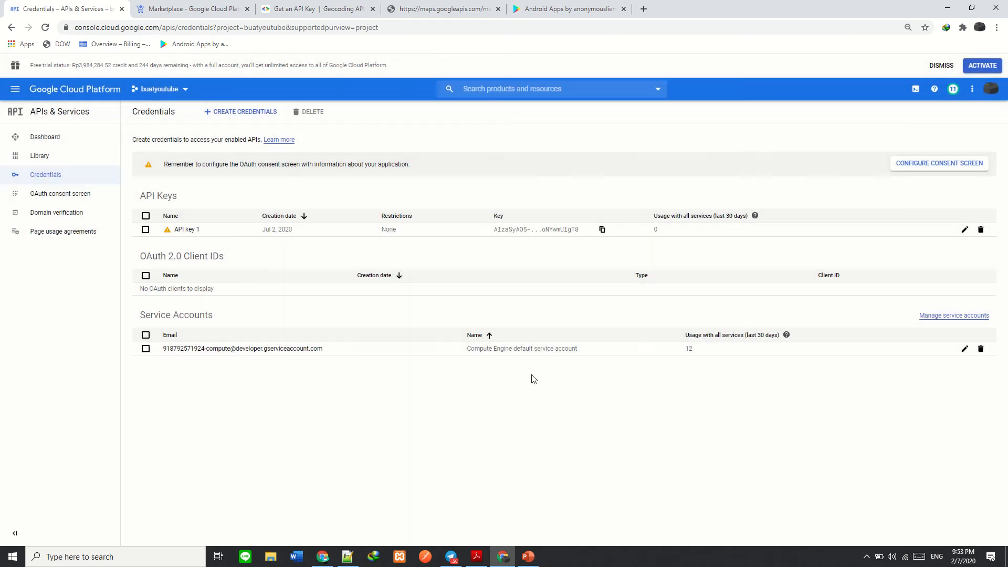
Open the restriction and naming settings of API key 1
left_click(188, 231)
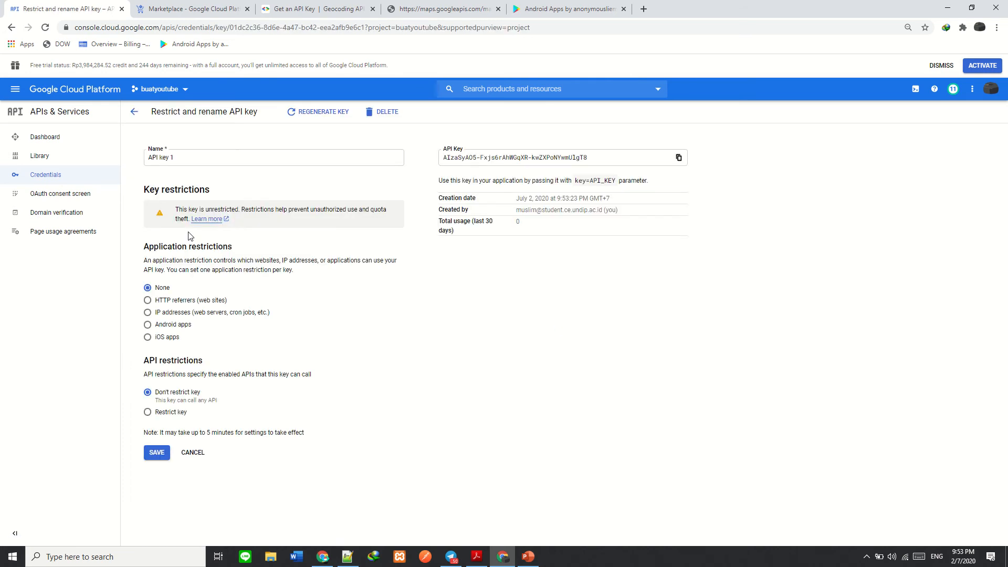
left_click(234, 158)
left_click(597, 240)
Set the API restrictions to Restrict key and examine the list of selectable APIs
left_click(176, 413)
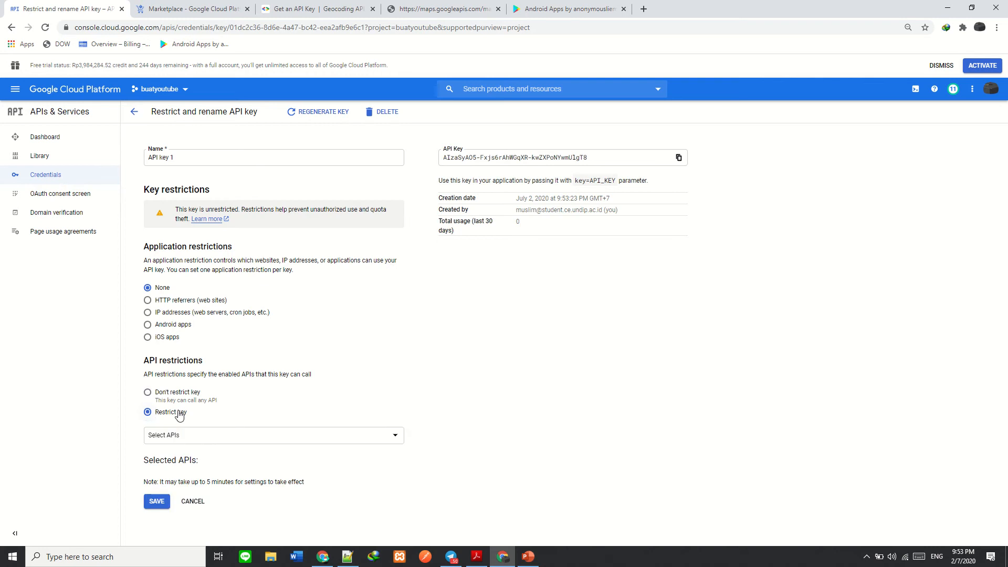
left_click(389, 444)
scroll(349, 401, "down", 2)
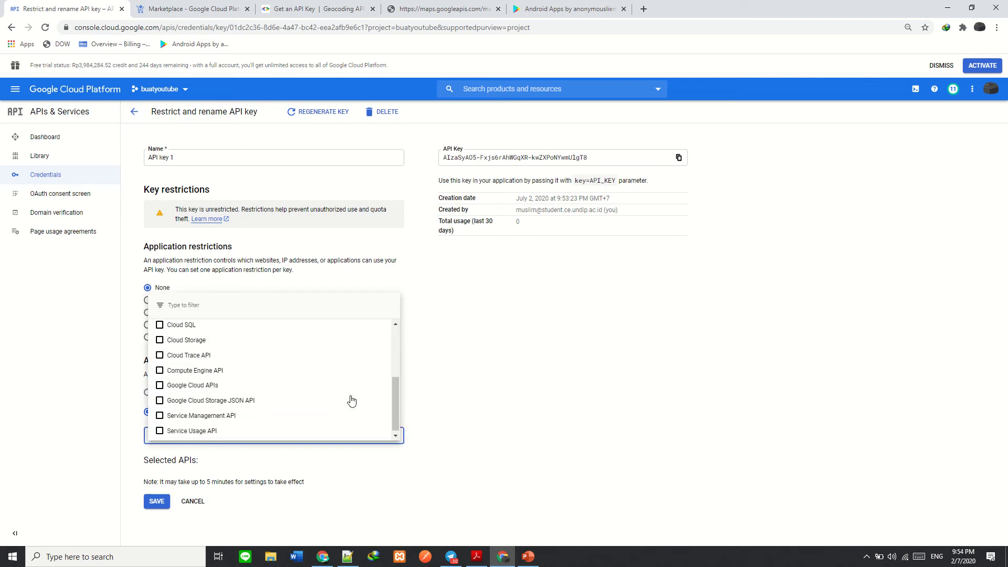
scroll(249, 412, "up", 2)
scroll(235, 396, "up", 1)
scroll(216, 407, "down", 3)
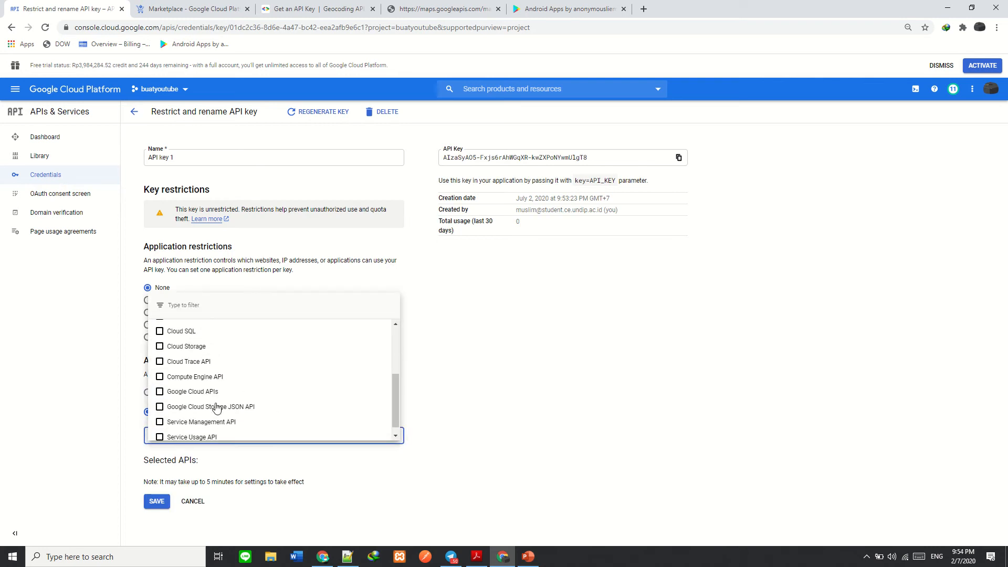
scroll(214, 405, "up", 3)
scroll(168, 433, "down", 1)
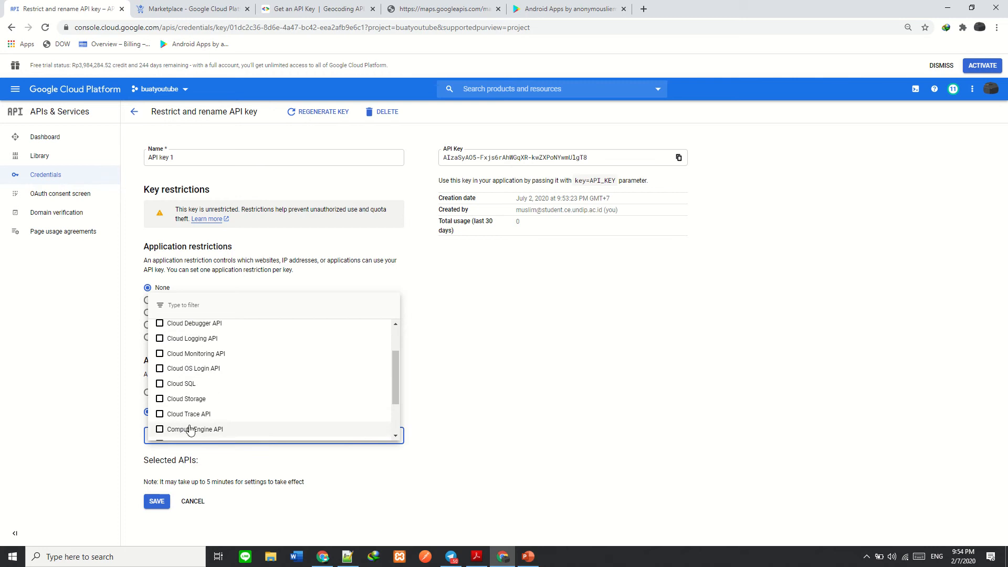
Try restricting the key to the Compute Engine API, clear that selection, and close the API list
left_click(176, 390)
left_click(176, 389)
scroll(178, 405, "down", 2)
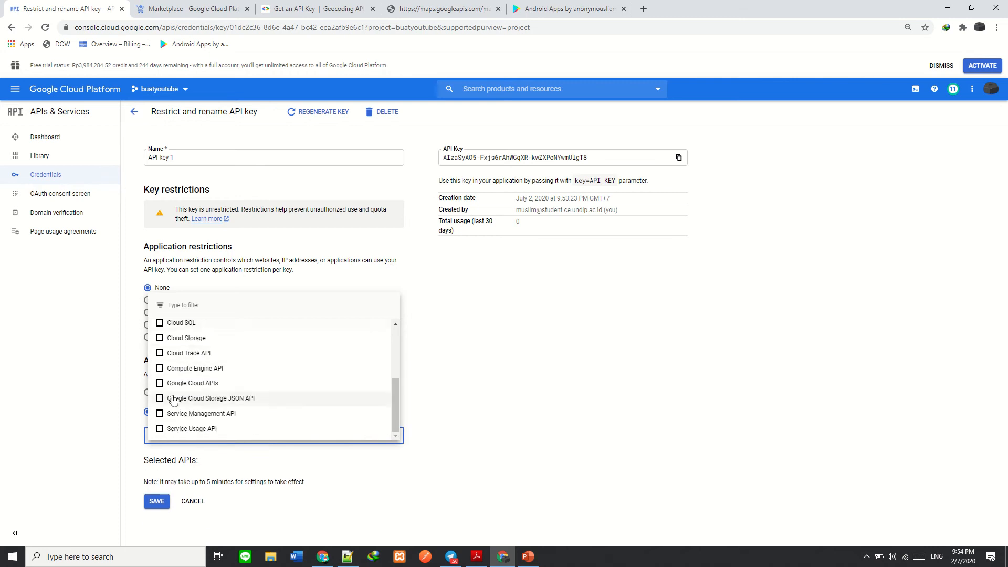
left_click(218, 371)
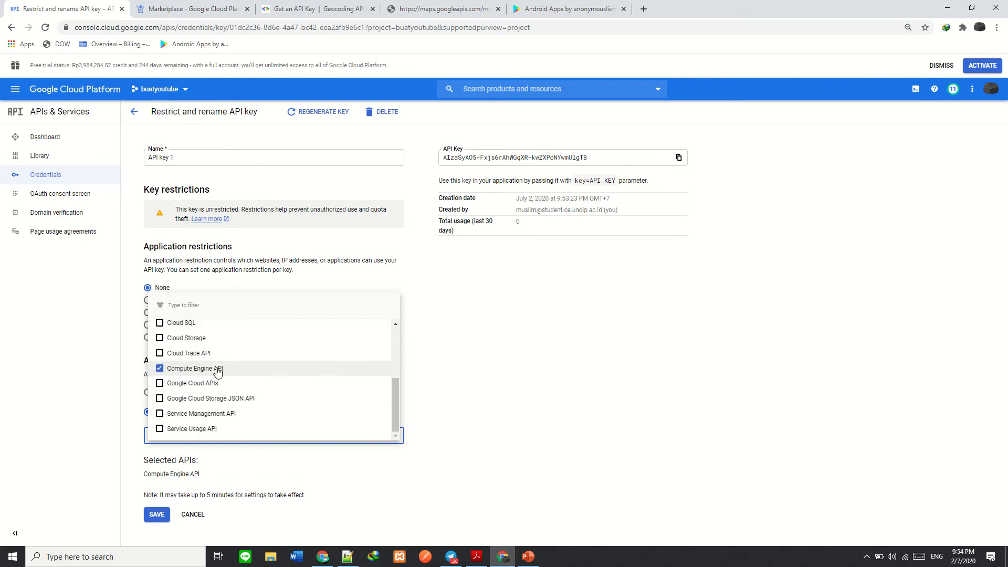
left_click(217, 371)
left_click(420, 470)
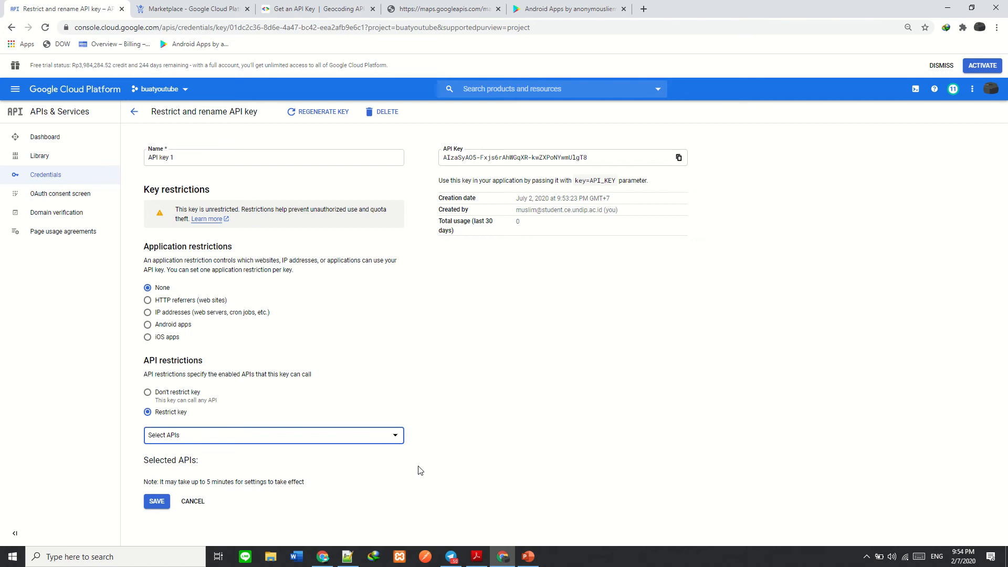
left_click(366, 438)
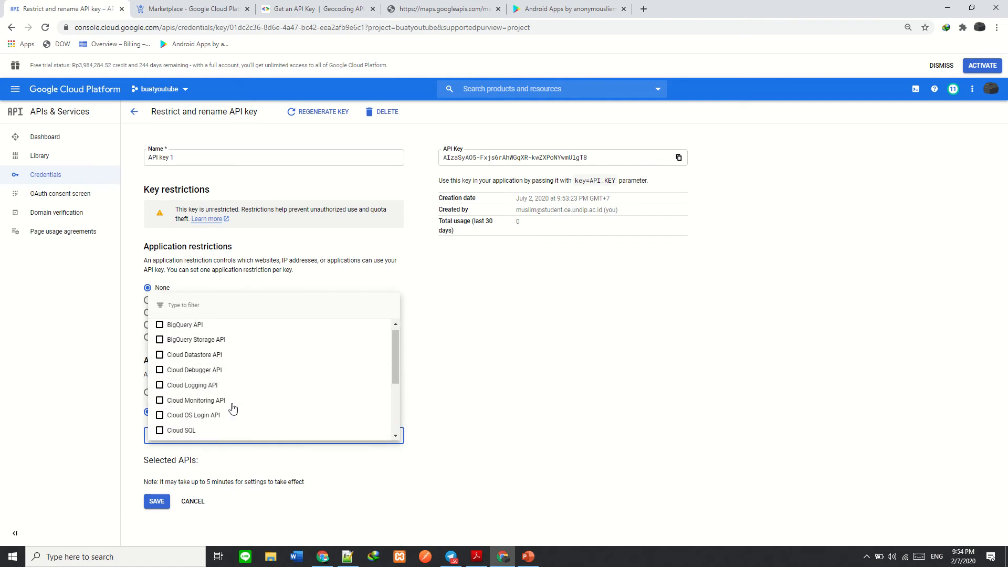
scroll(196, 334, "down", 2)
left_click(467, 386)
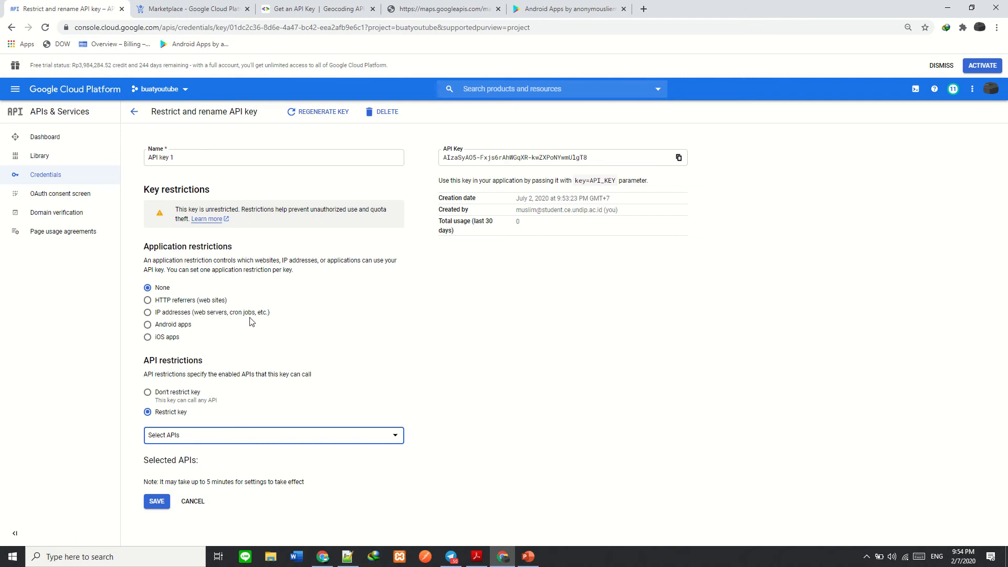
Regenerate API key 1, replacing the current key, and leave its settings without saving restrictions
left_click_drag(589, 158, 557, 156)
left_click(446, 154)
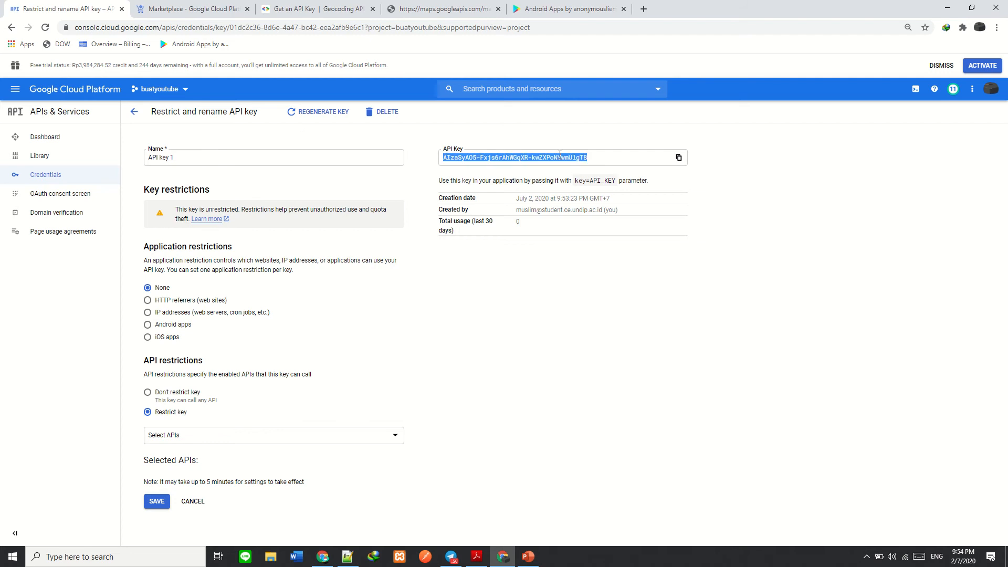
left_click(517, 189)
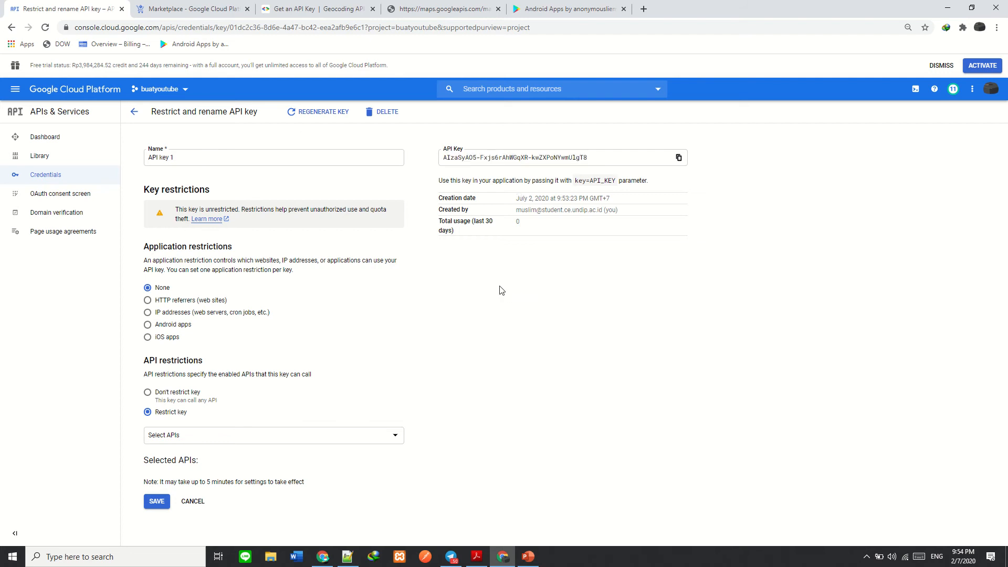
left_click(312, 112)
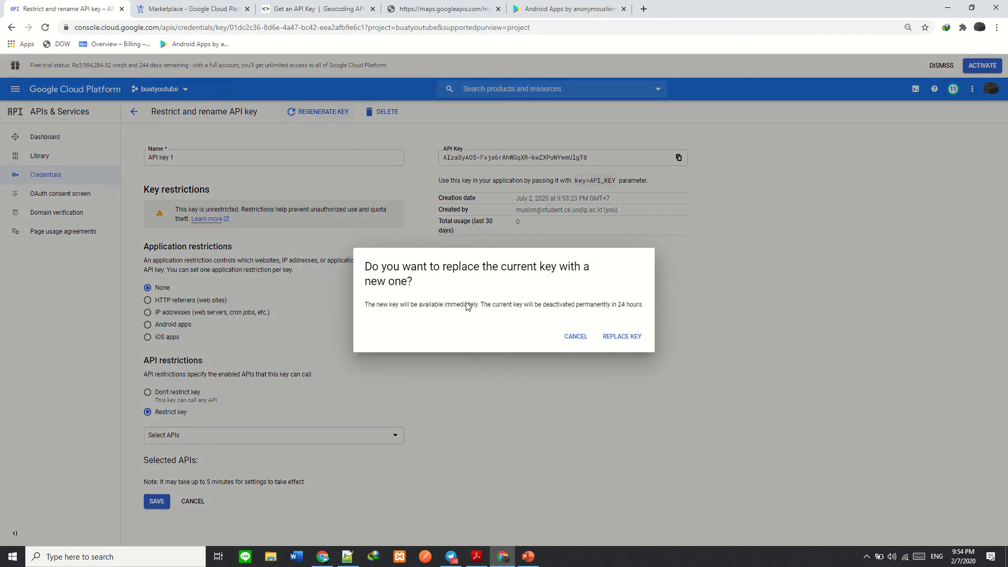
left_click(620, 341)
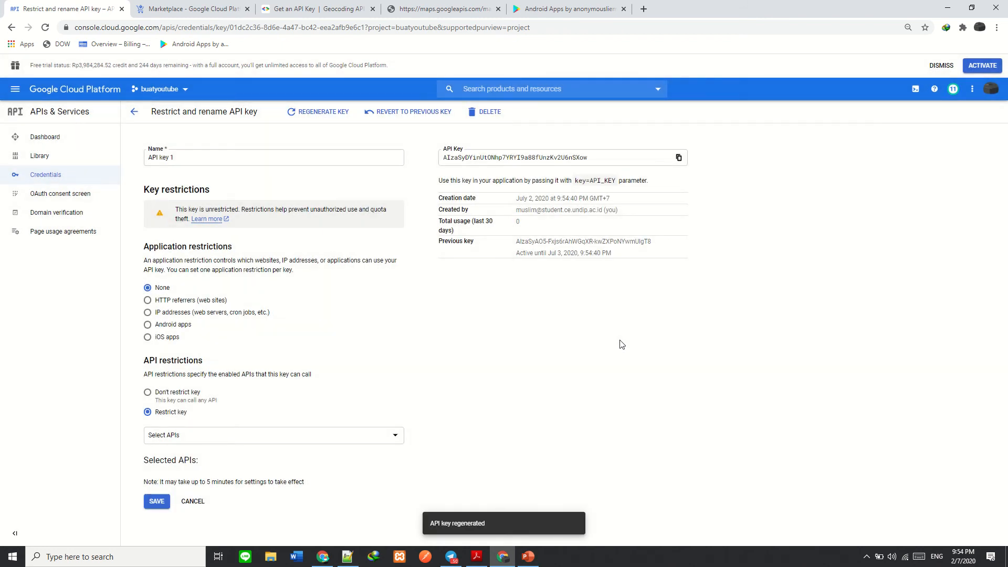
left_click(182, 499)
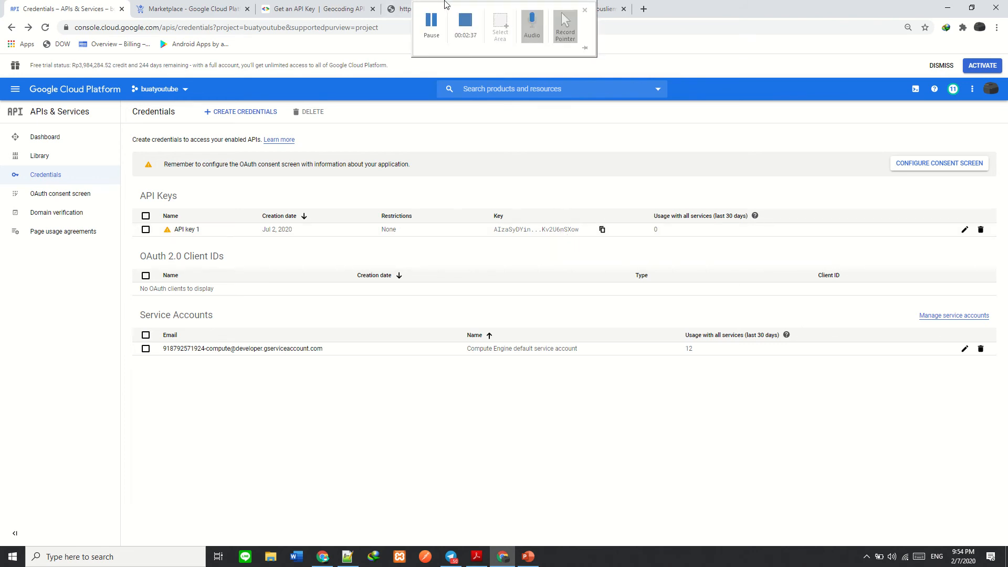
Test the sample geocode request URL with the placeholder YOUR_API_KEY still in its key parameter
left_click(391, 6)
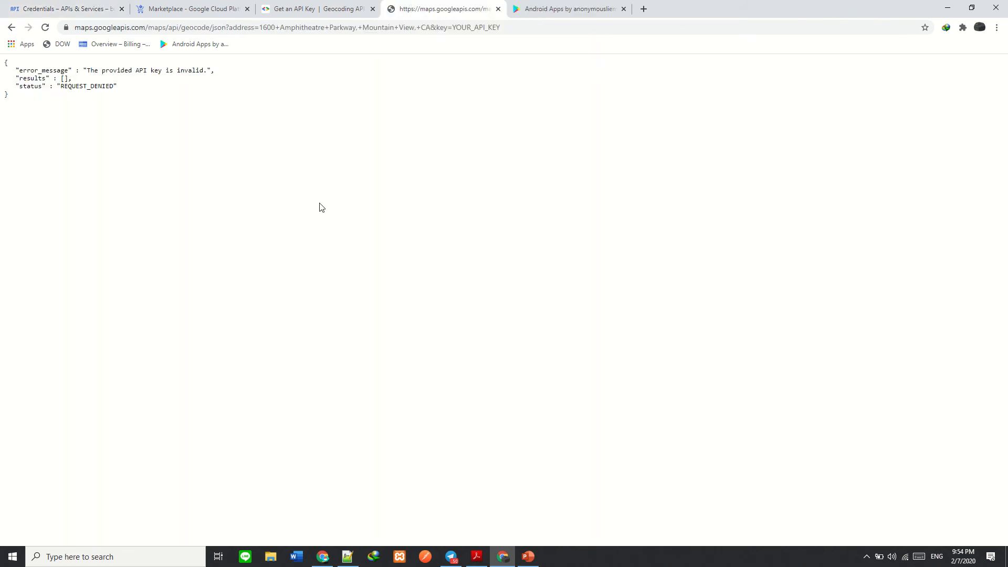
double_click(196, 27)
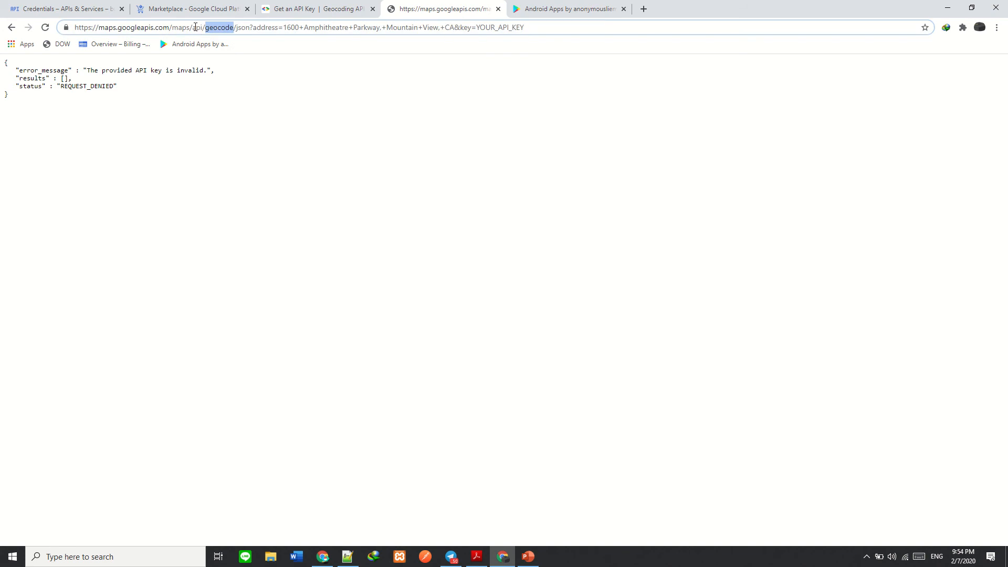
left_click(197, 27)
key("Return")
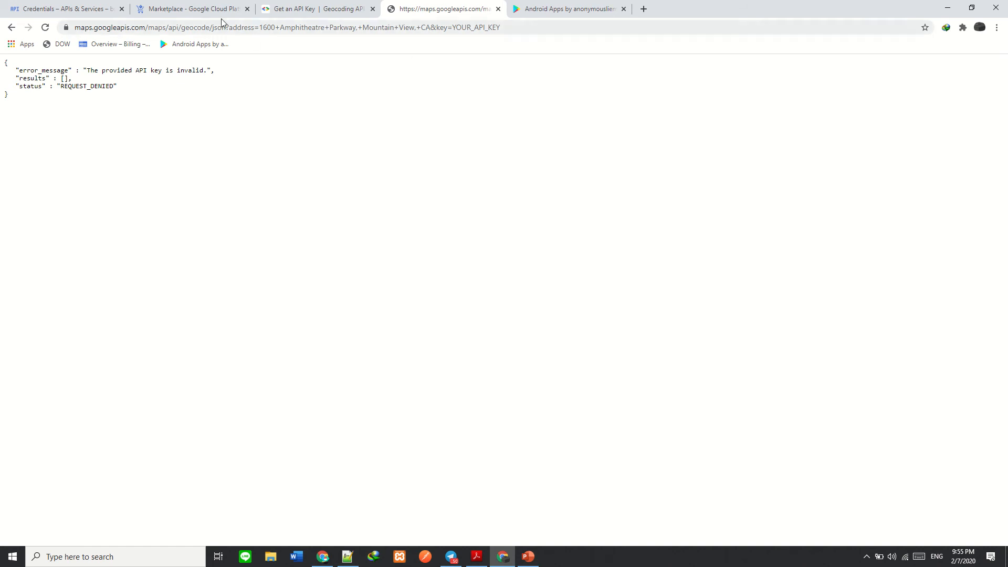
Go back to the Credentials page and copy the value of API key 1
left_click(204, 7)
left_click(68, 4)
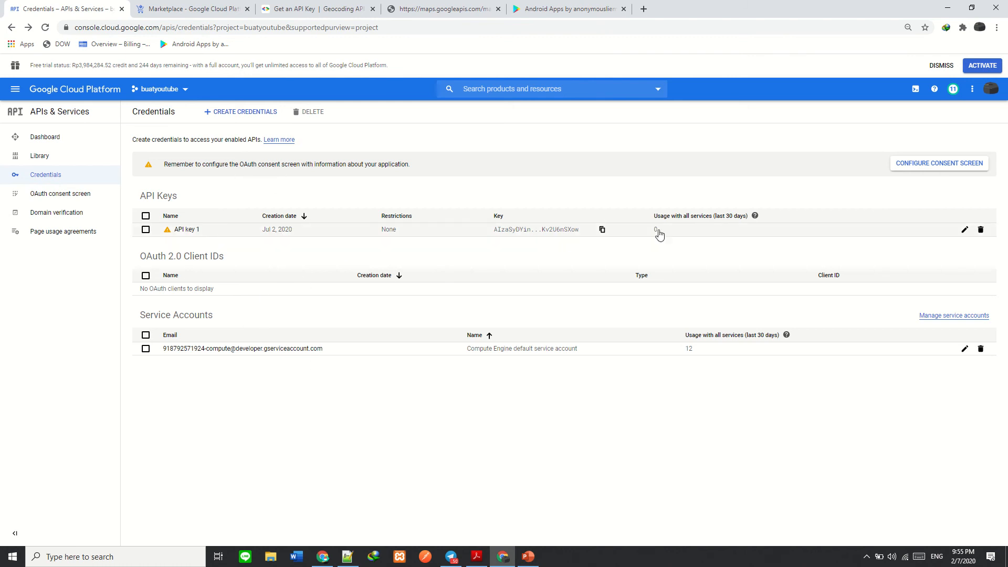
left_click(603, 231)
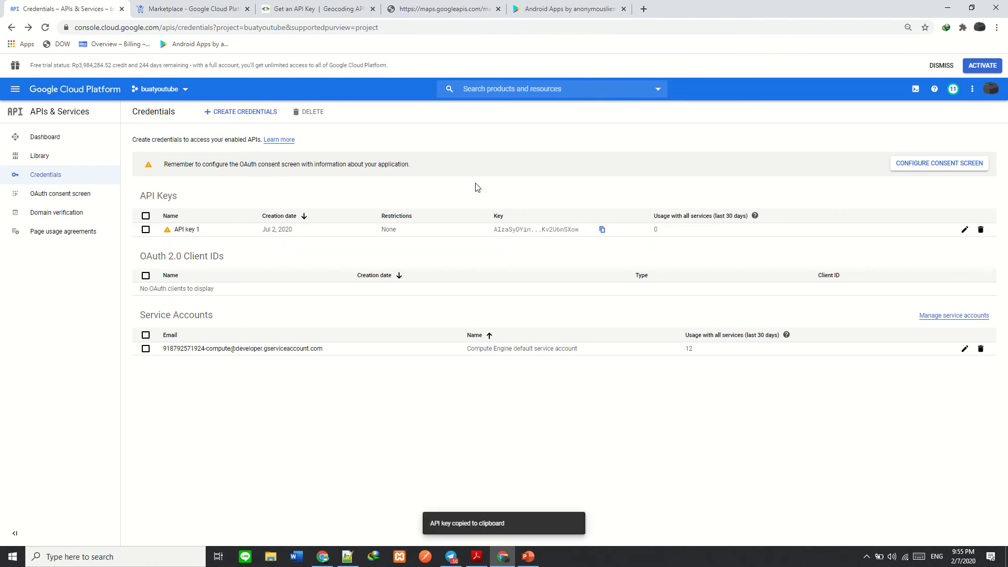
Replace YOUR_API_KEY in the geocode request URL with the copied API key and load the request
left_click(401, 4)
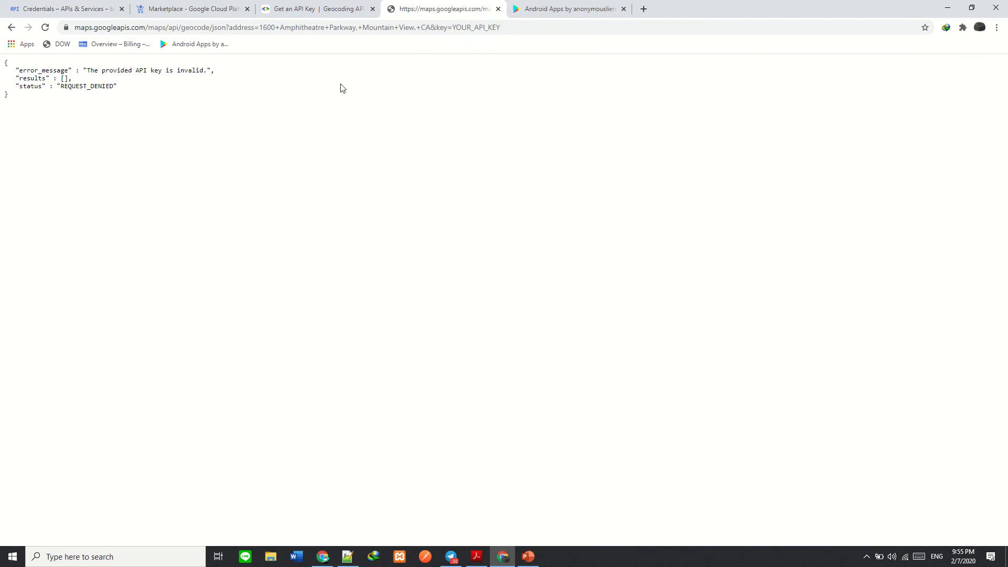
left_click(458, 25)
left_click_drag(483, 26, 576, 25)
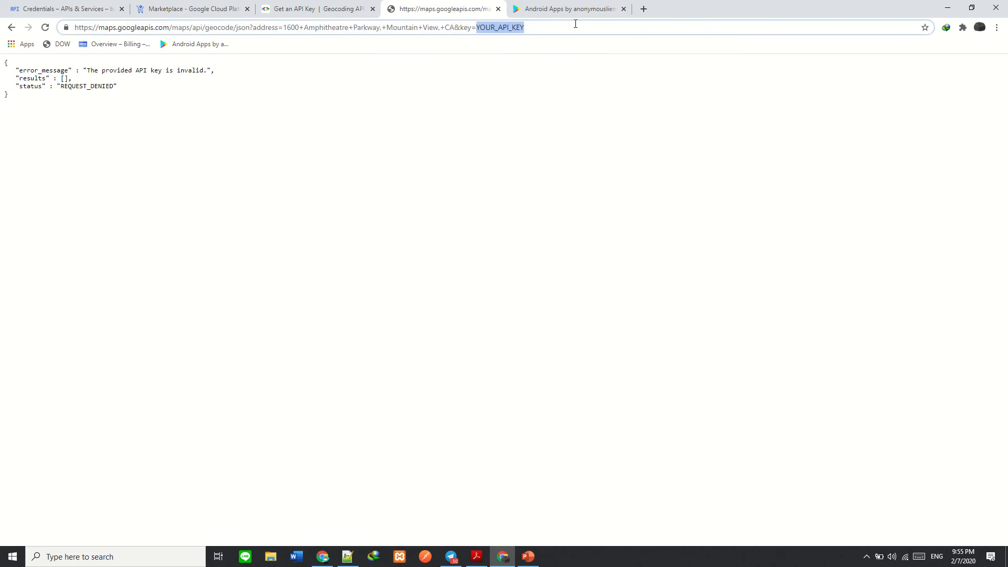
key("BackSpace")
key("ctrl+v")
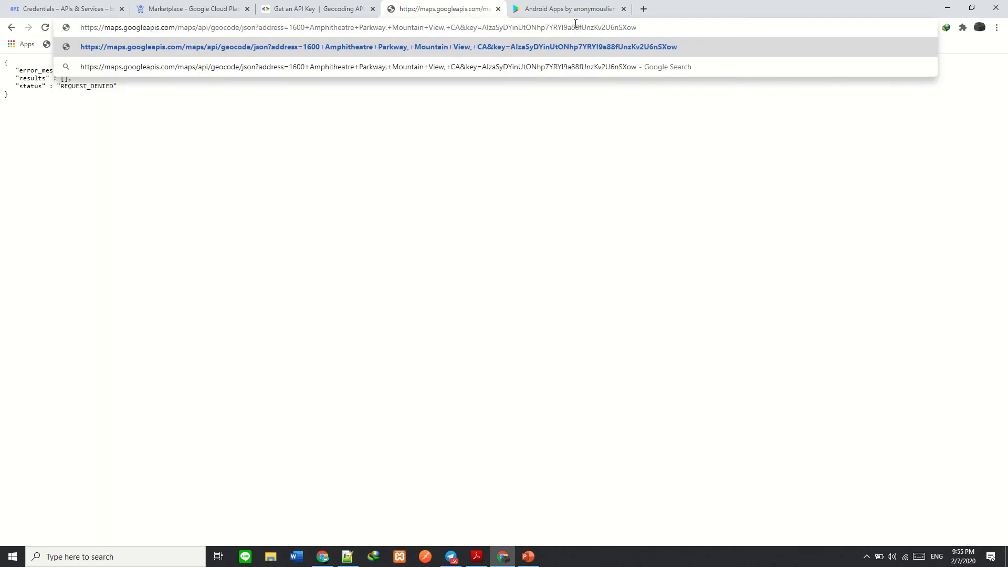
key("Return")
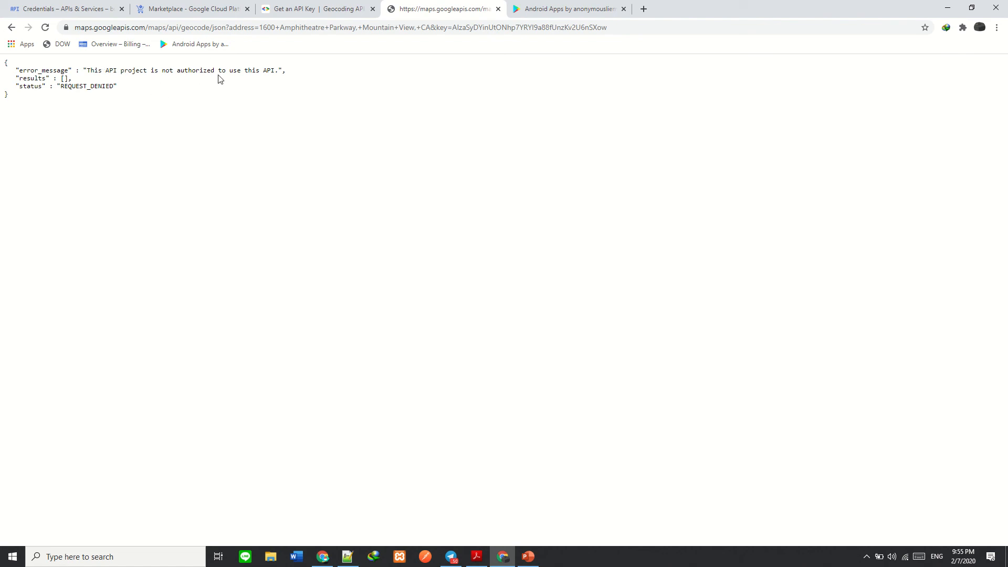
Recheck the Geocoding API key guide and the geocode response, and switch to the Google Cloud Marketplace page
left_click(269, 6)
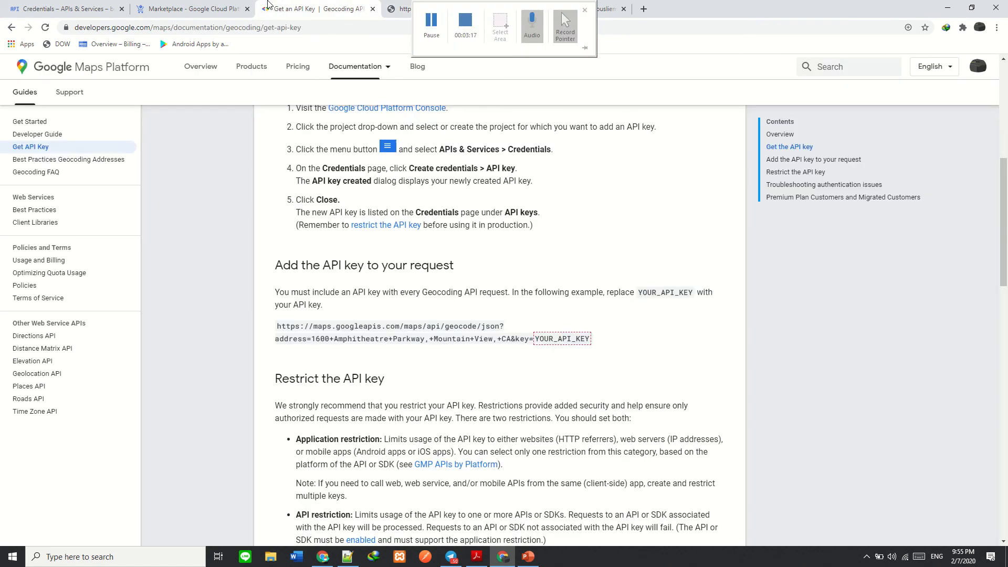
left_click(73, 6)
left_click(182, 7)
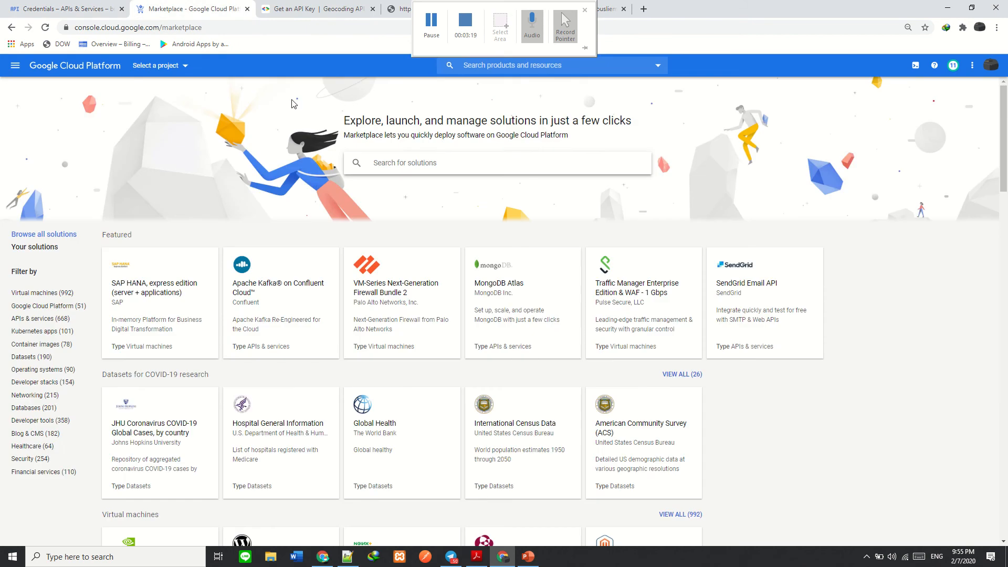
left_click(446, 8)
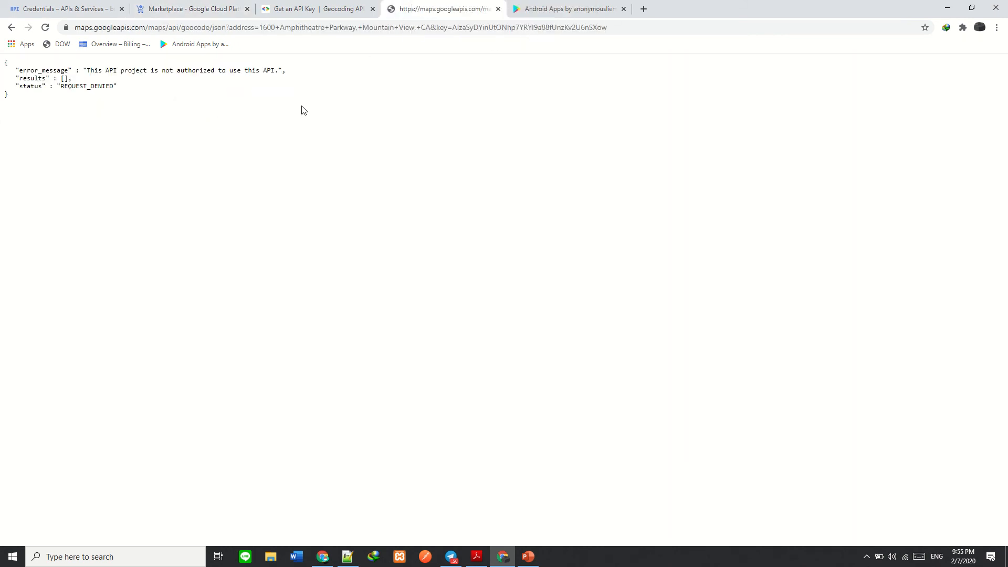
left_click(194, 9)
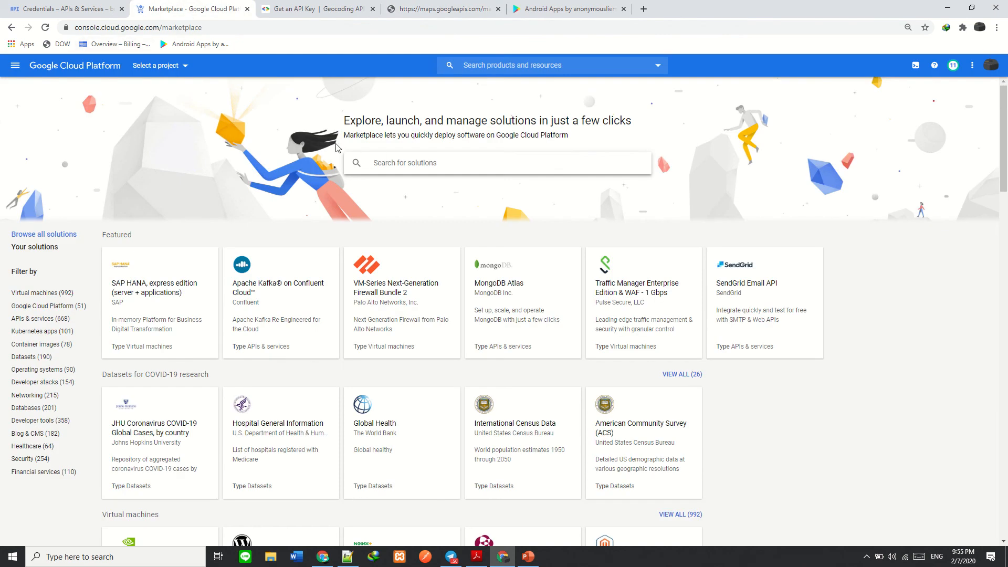
Select the buatyoutube project as the active project for the Marketplace page
left_click(156, 65)
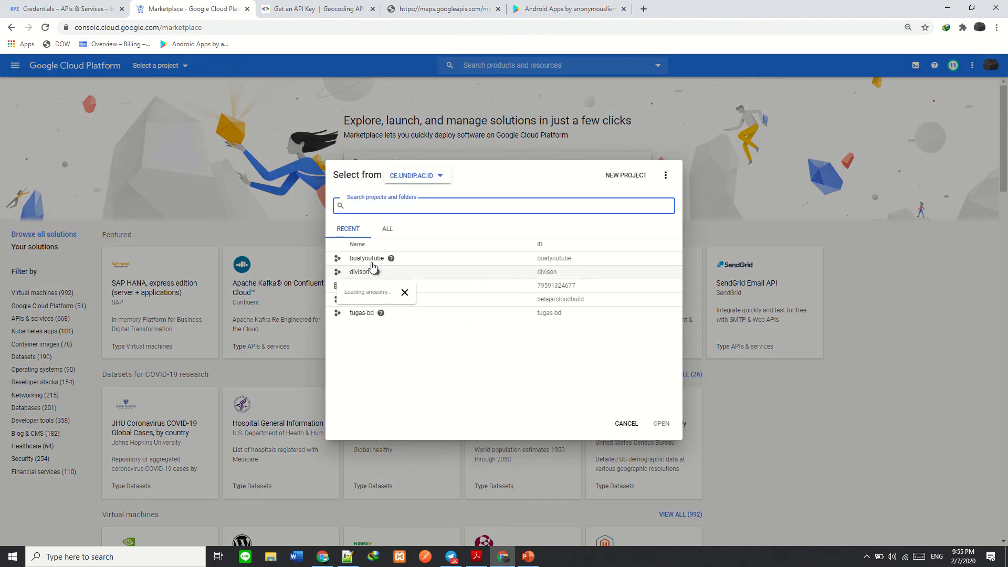
left_click(367, 258)
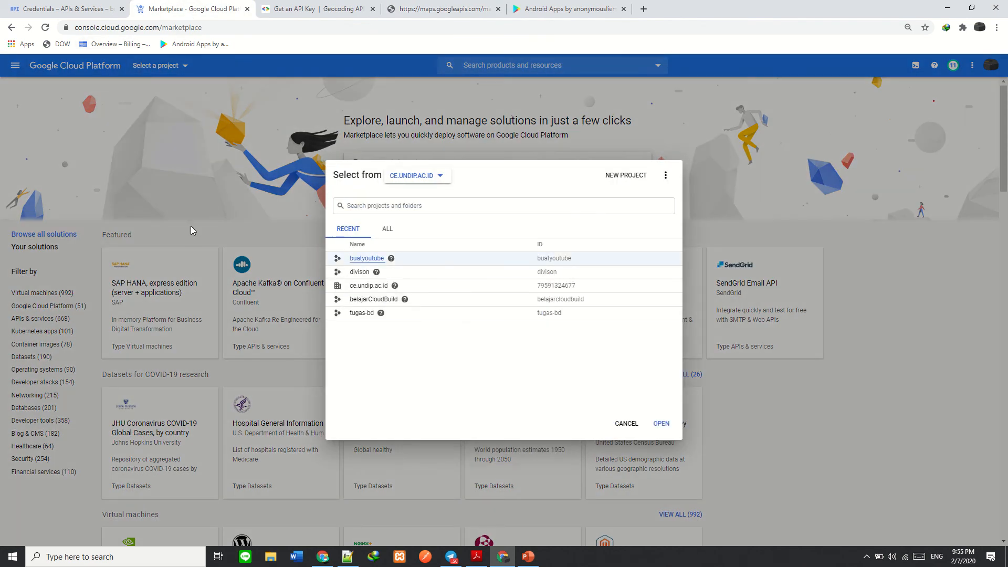
left_click(663, 423)
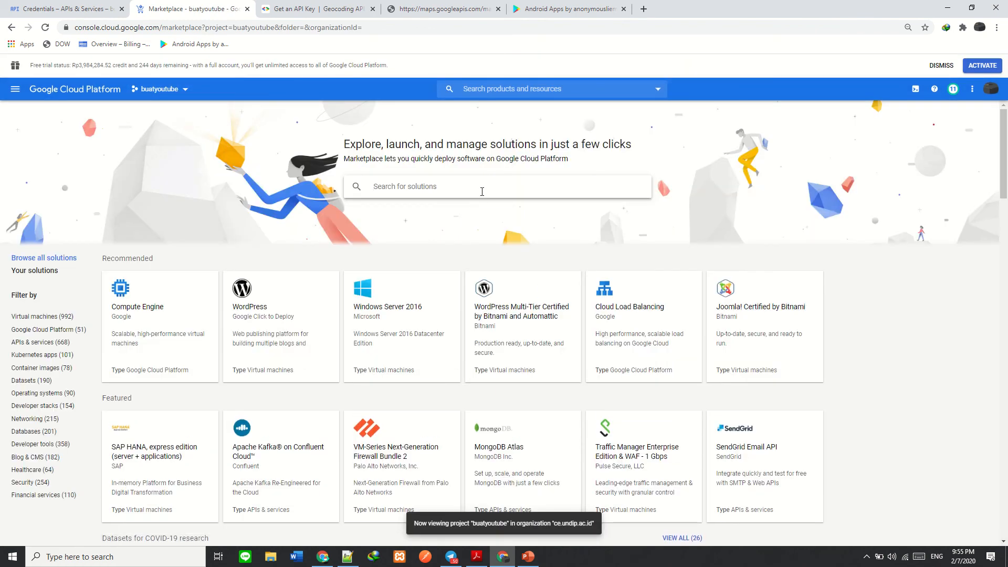
Find the Geocoding API in the Marketplace by searching for "geocoding api" and enable it for the project
type("geoc")
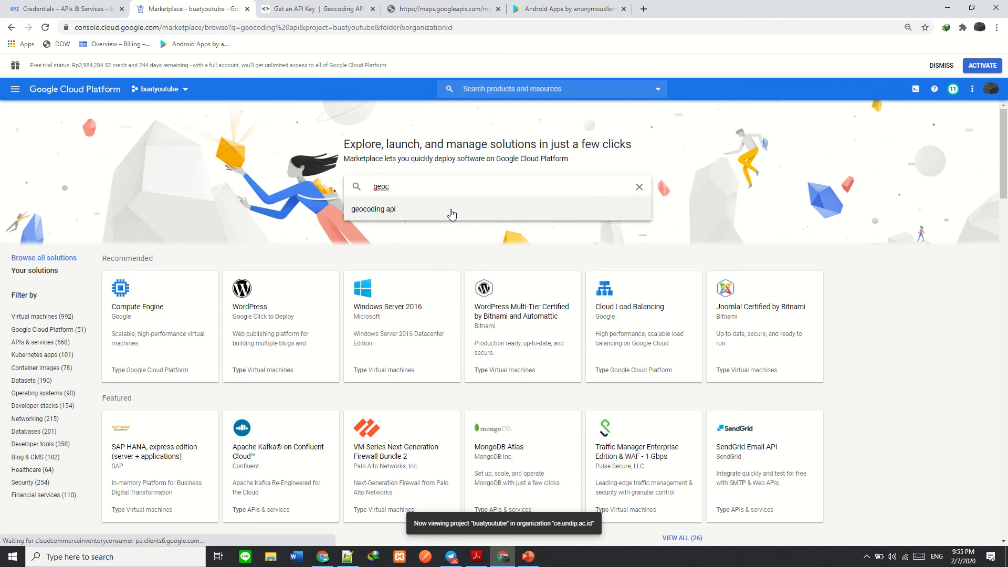
left_click(450, 211)
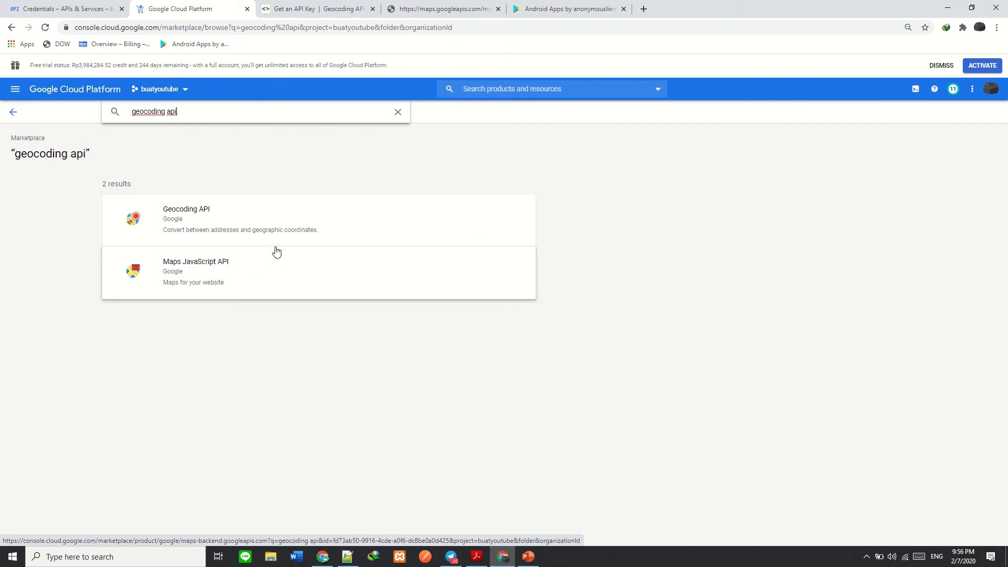
left_click(295, 227)
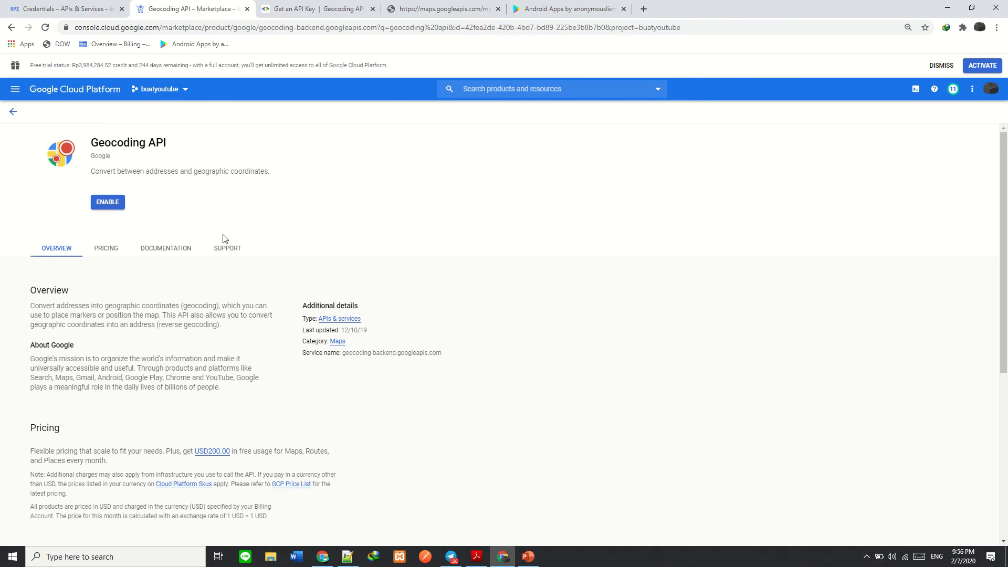
left_click(107, 202)
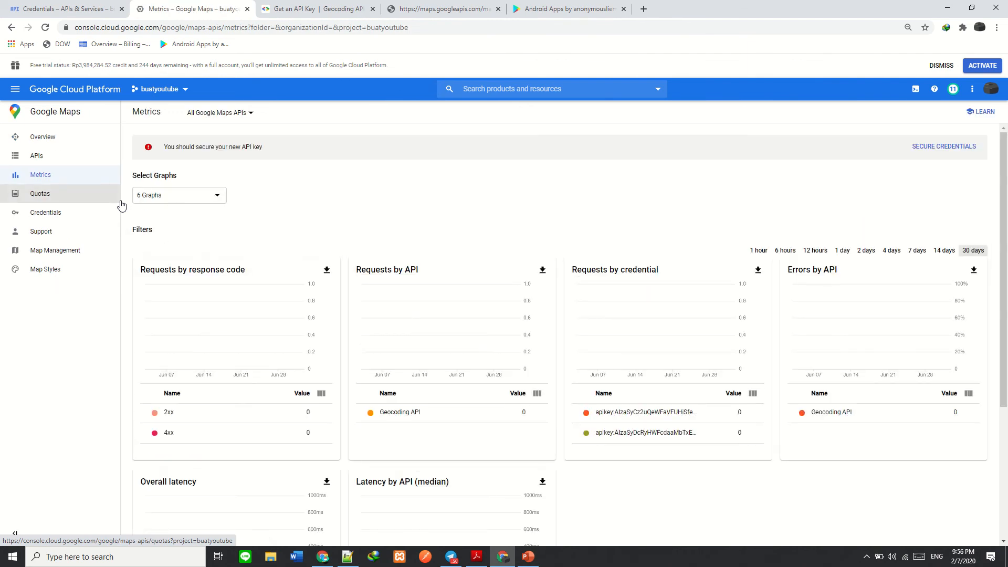
Limit the Google Maps metrics to the Geocoding API only
left_click(252, 114)
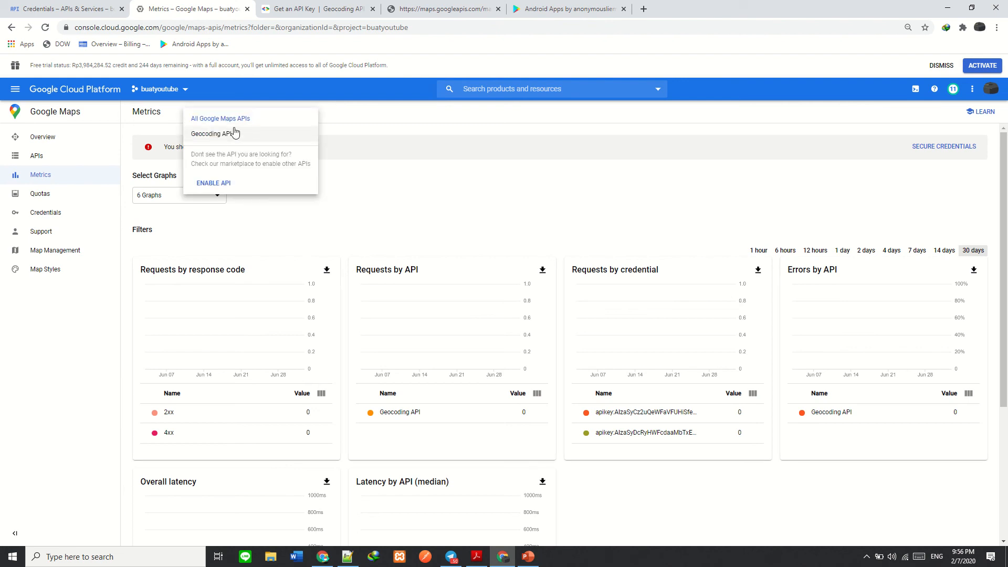
left_click(293, 138)
left_click(226, 112)
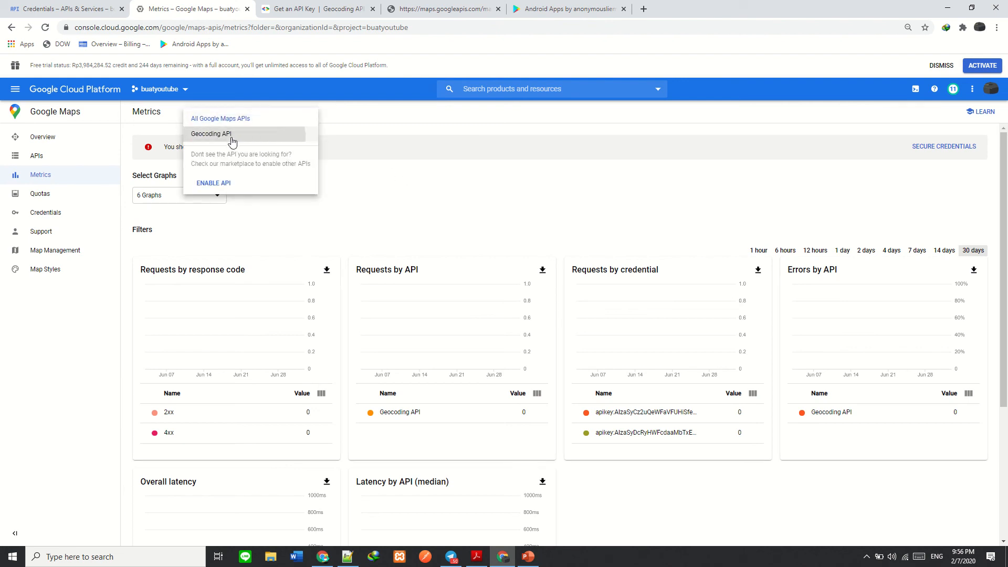
left_click(232, 137)
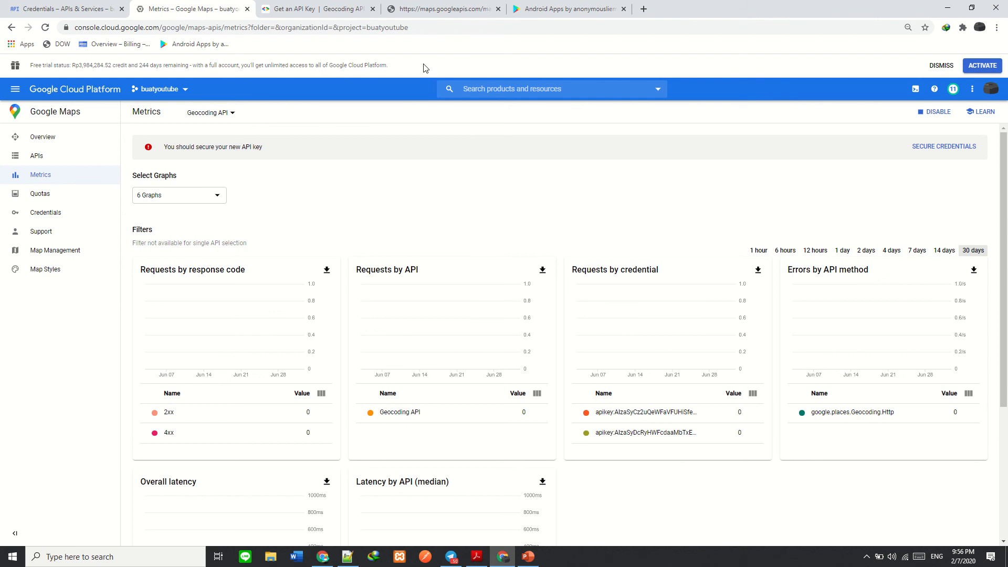
Reload the geocode request for 1600 Amphitheatre Parkway with the existing API key and review the JSON response
left_click(428, 9)
left_click(470, 28)
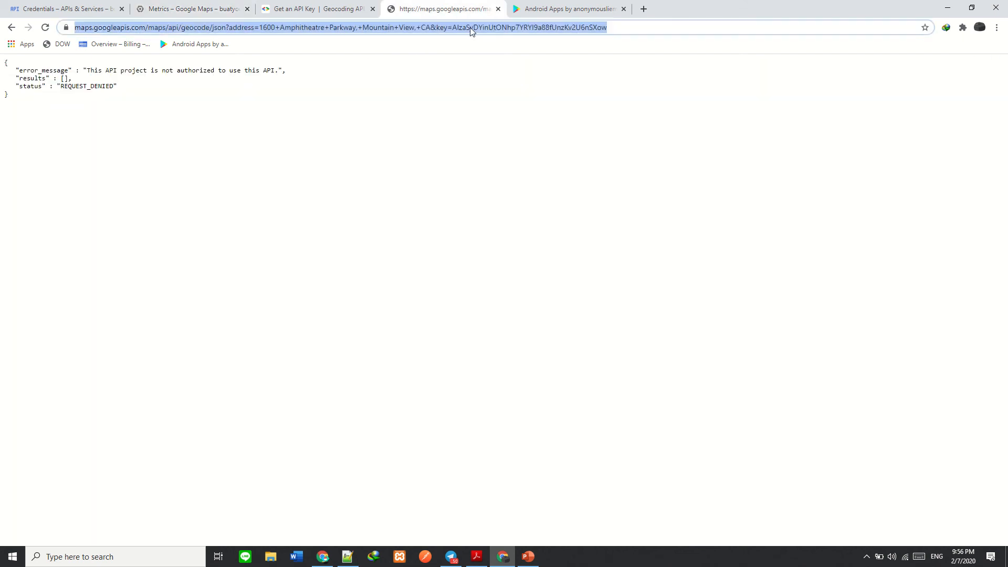
key("Return")
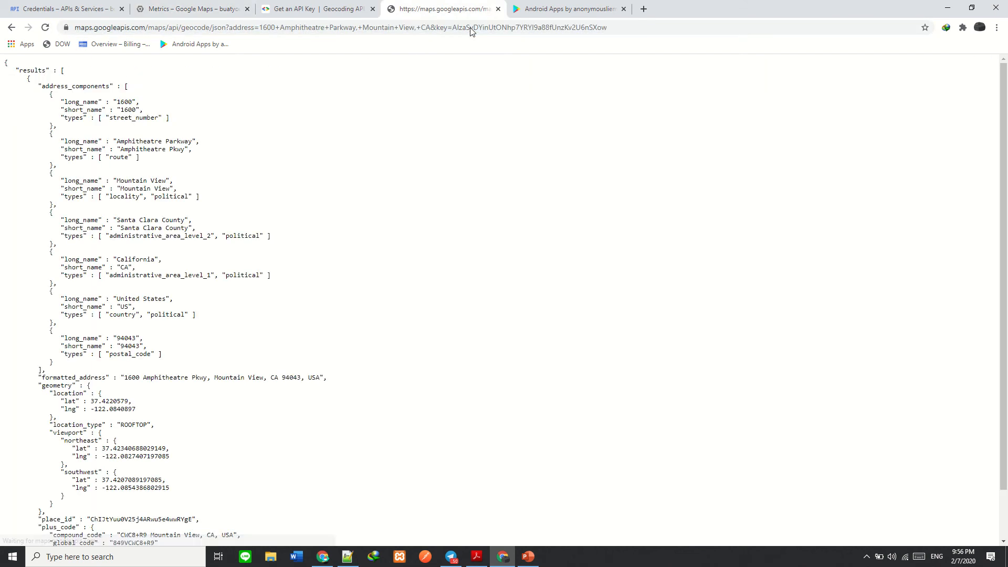
scroll(439, 70, "down", 2)
scroll(440, 70, "up", 2)
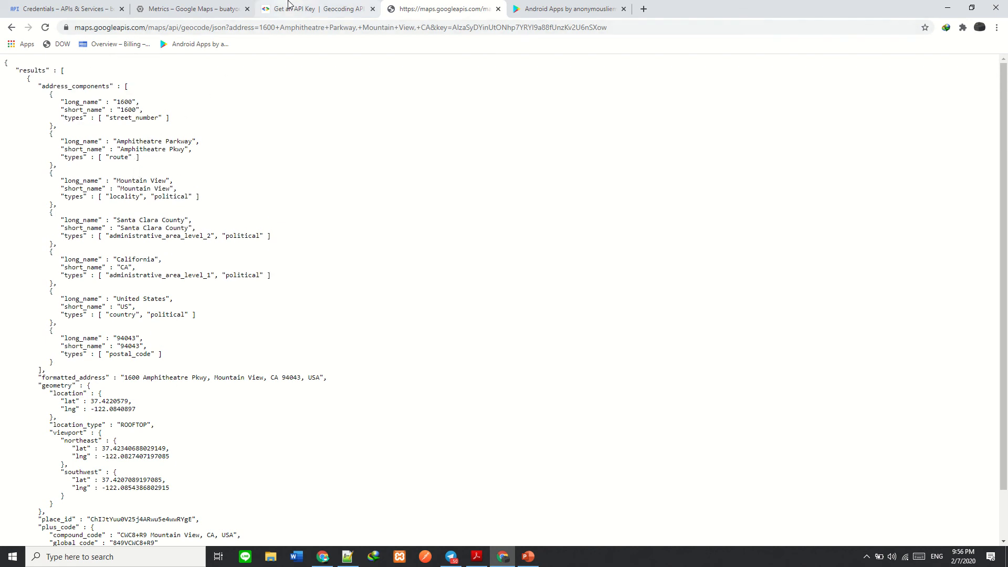
Return to the Google Maps console and open the settings of API key 1 from its credentials
left_click(302, 9)
left_click(183, 9)
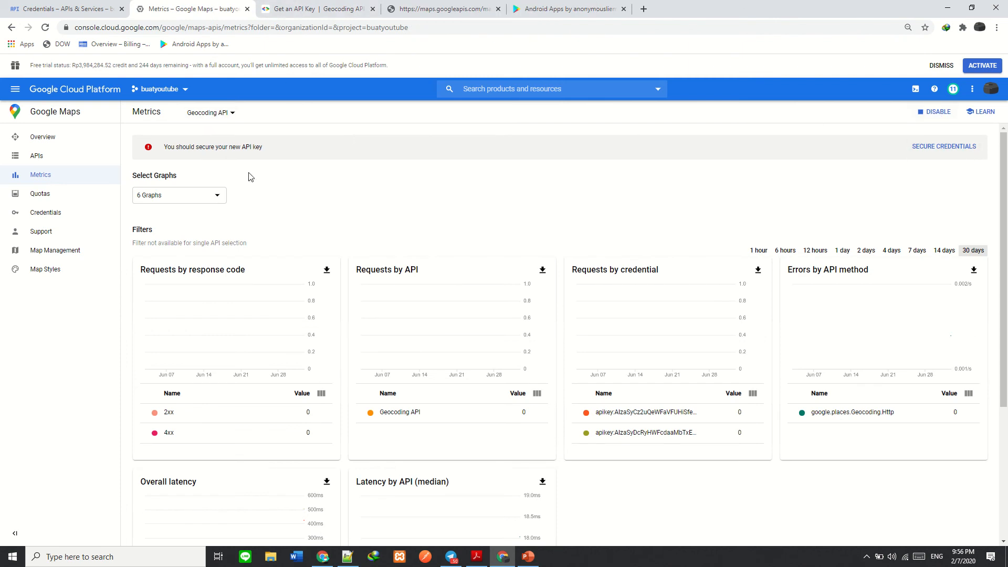
left_click(68, 210)
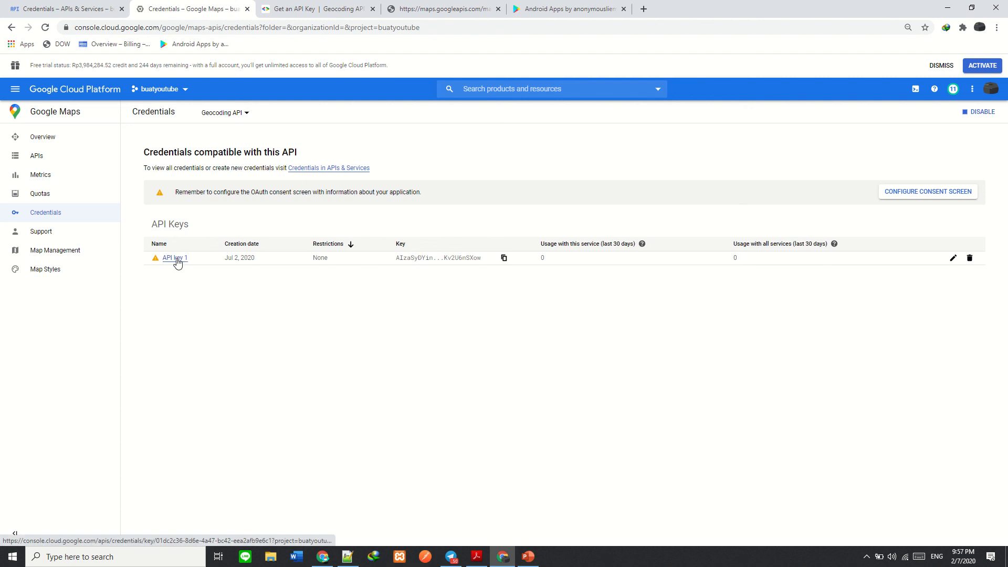
left_click(176, 261)
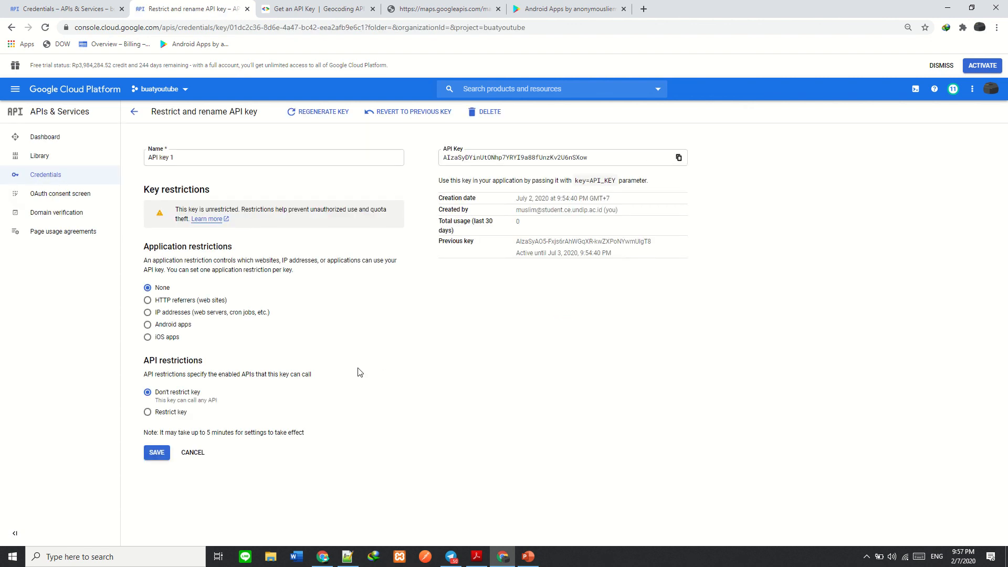
Restrict API key 1 to the Geocoding API and save the key settings
left_click(165, 415)
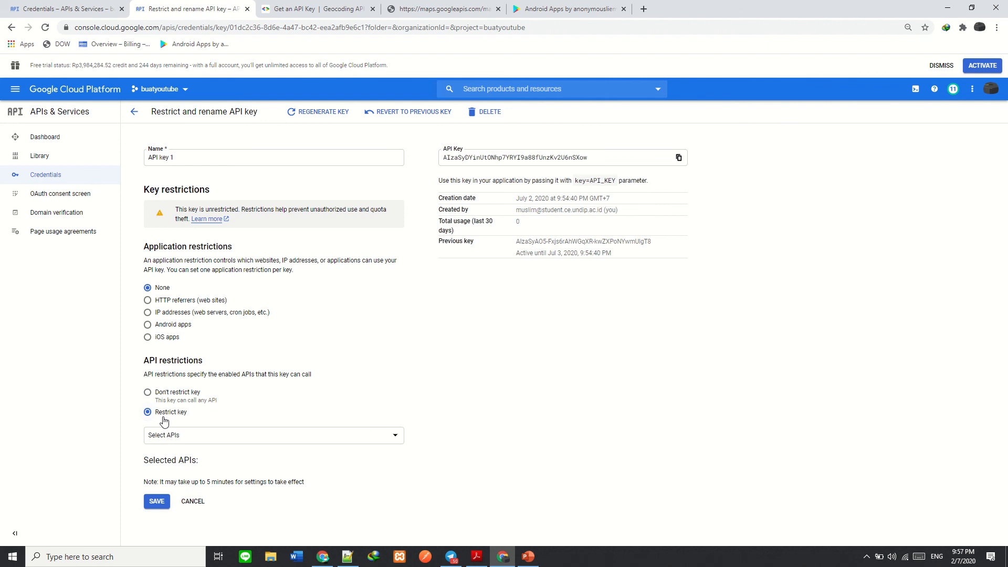
left_click(367, 431)
scroll(253, 420, "down", 3)
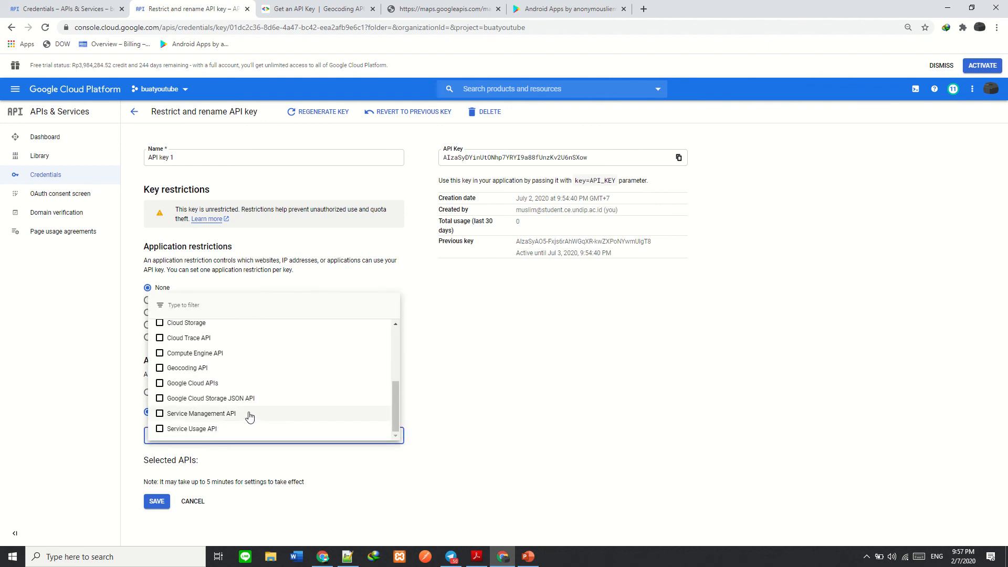
scroll(198, 372, "up", 2)
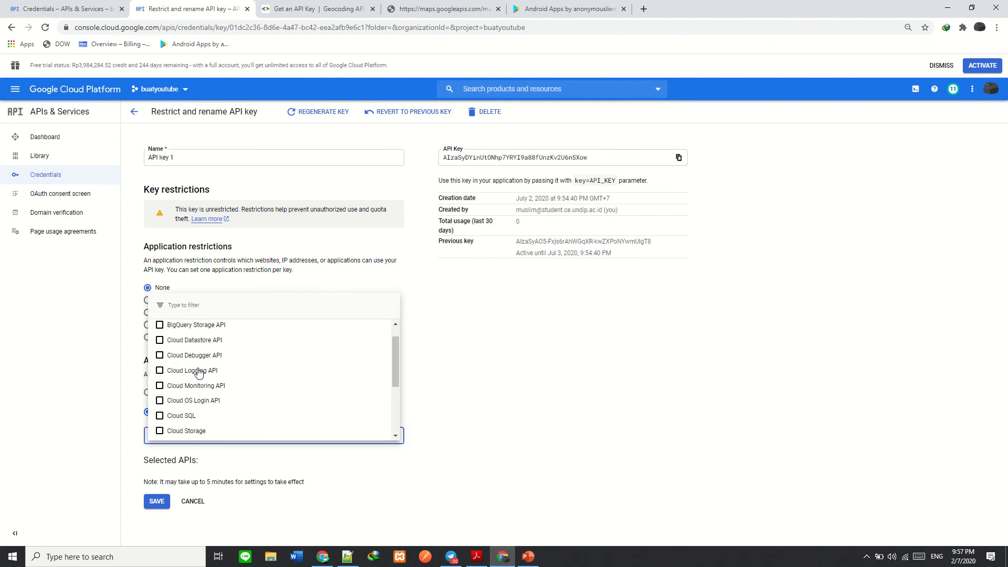
scroll(198, 373, "down", 2)
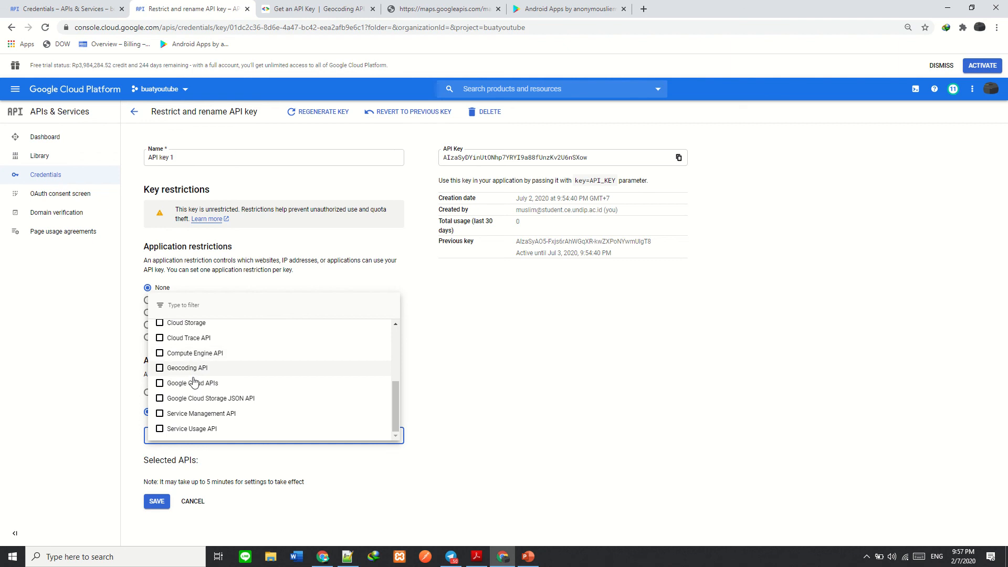
left_click(197, 373)
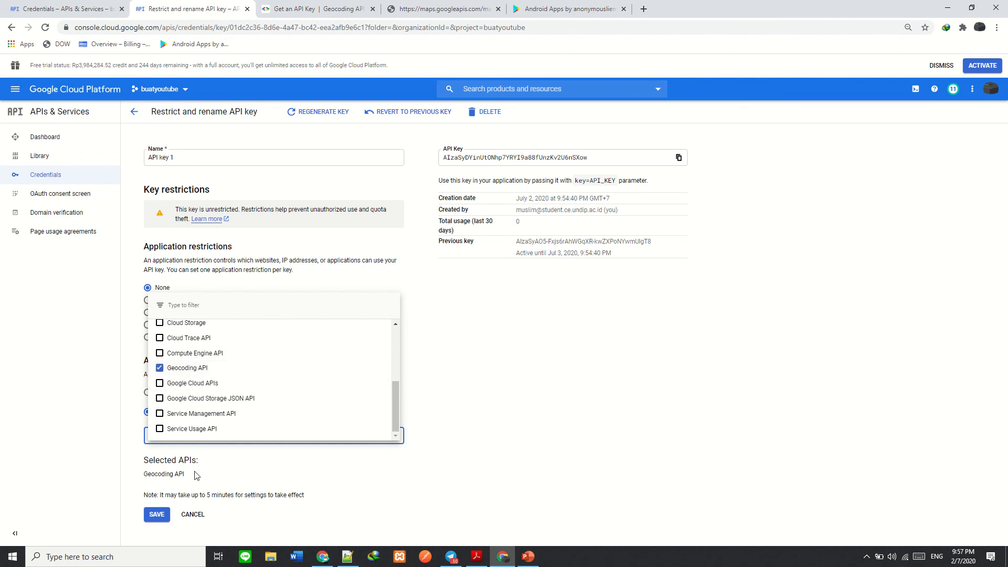
scroll(221, 382, "up", 3)
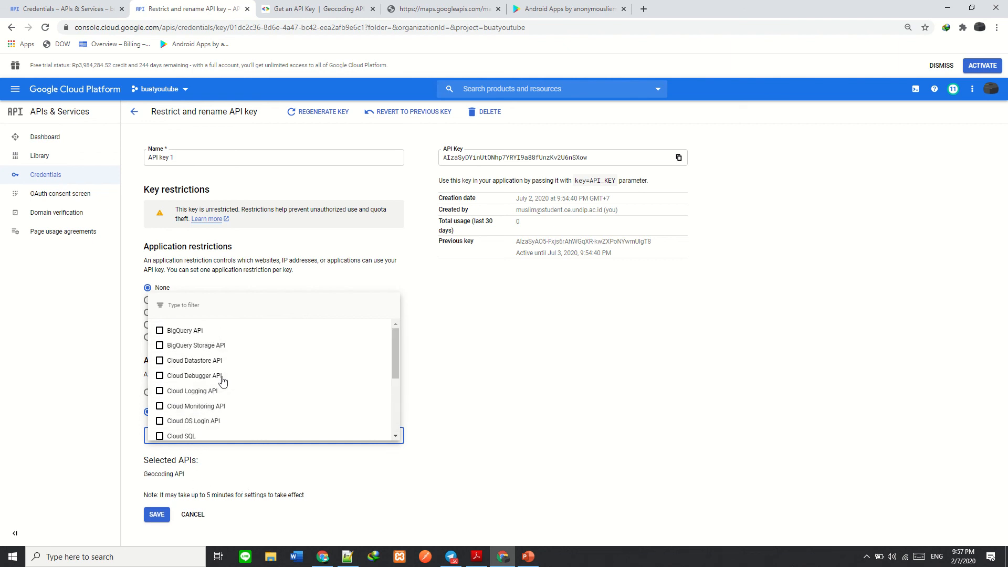
scroll(221, 383, "down", 3)
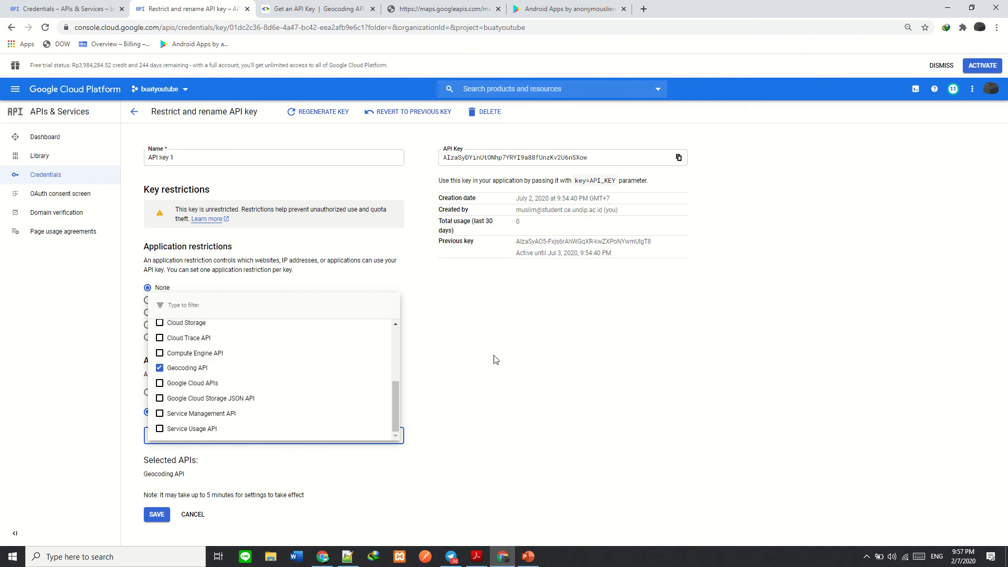
left_click(489, 442)
left_click(160, 517)
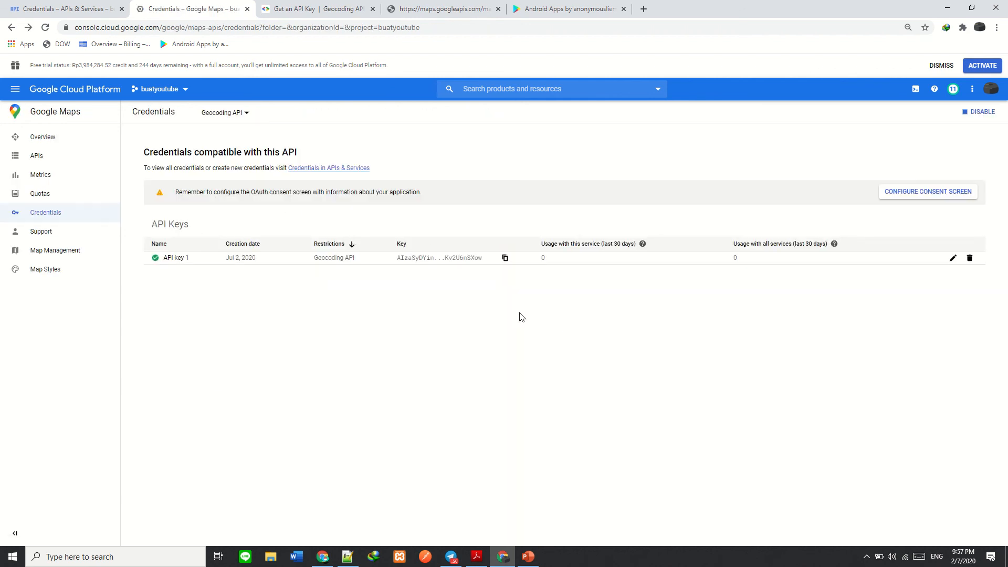
Reopen API key 1 and permanently delete it
left_click(176, 258)
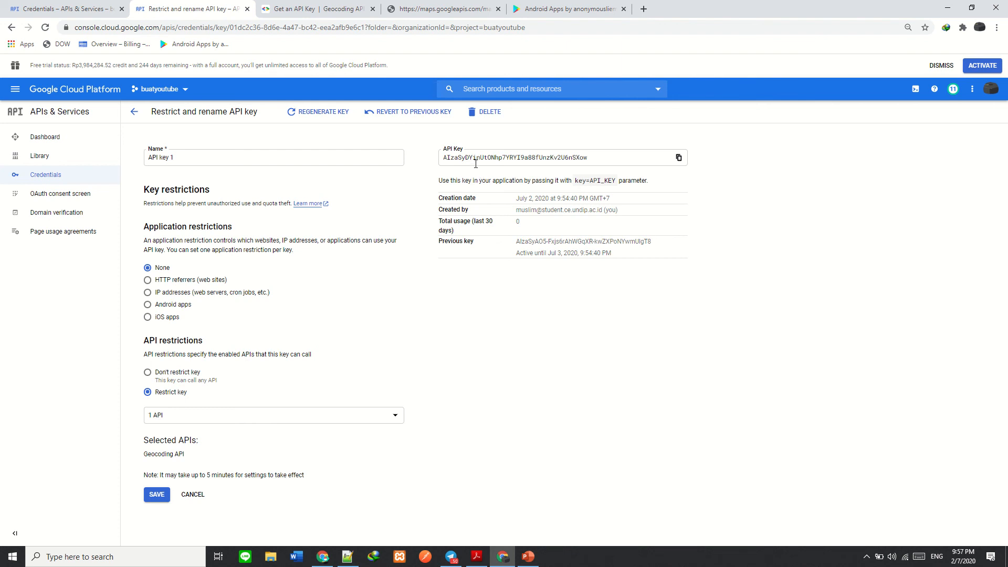
left_click(490, 115)
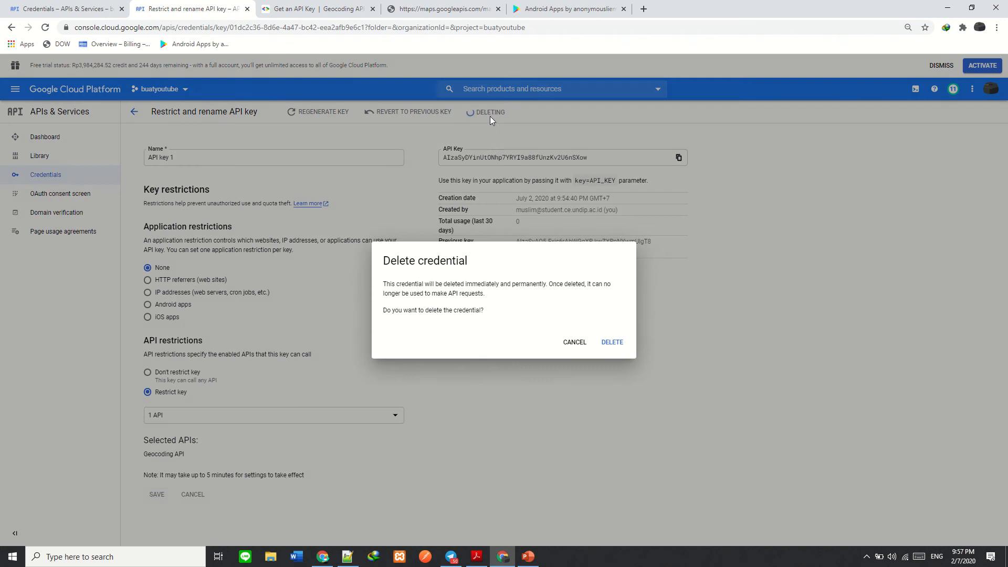
left_click(616, 342)
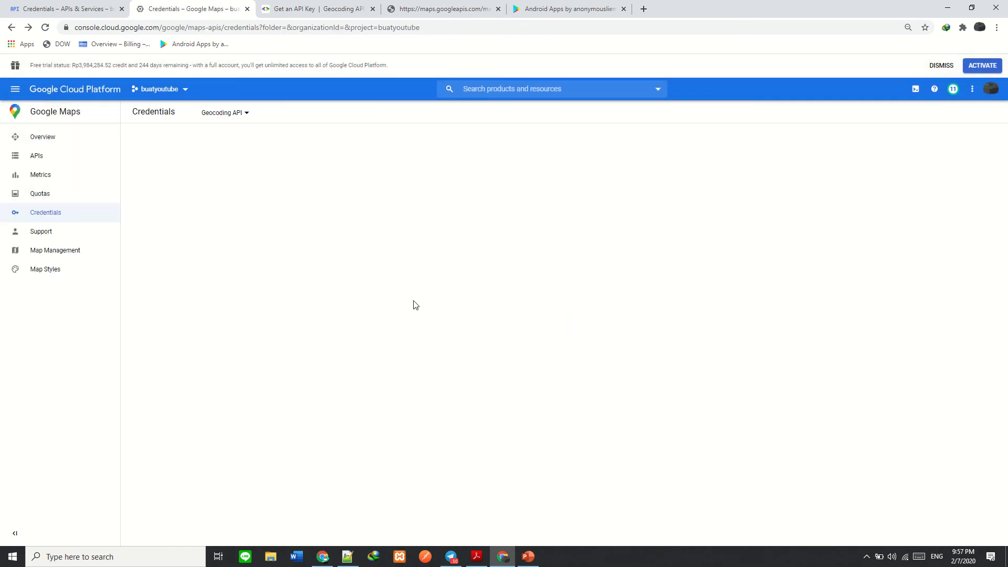
Copy the geocode request URL, including the deleted API key in its key parameter, and load it in a new browser tab
left_click(421, 11)
left_click(409, 24)
left_click(488, 27)
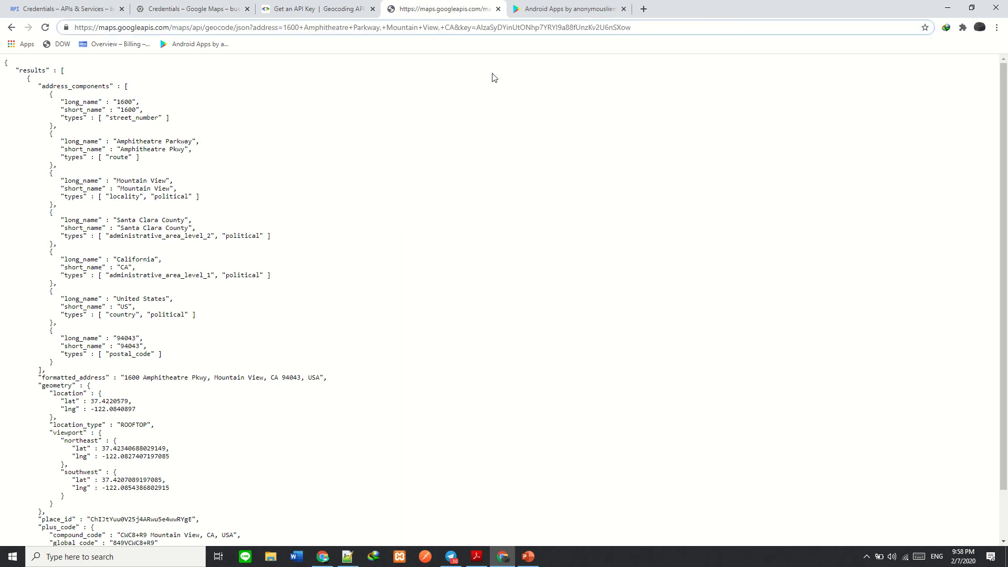
key("ctrl+a")
key("ctrl+c")
key("BackSpace")
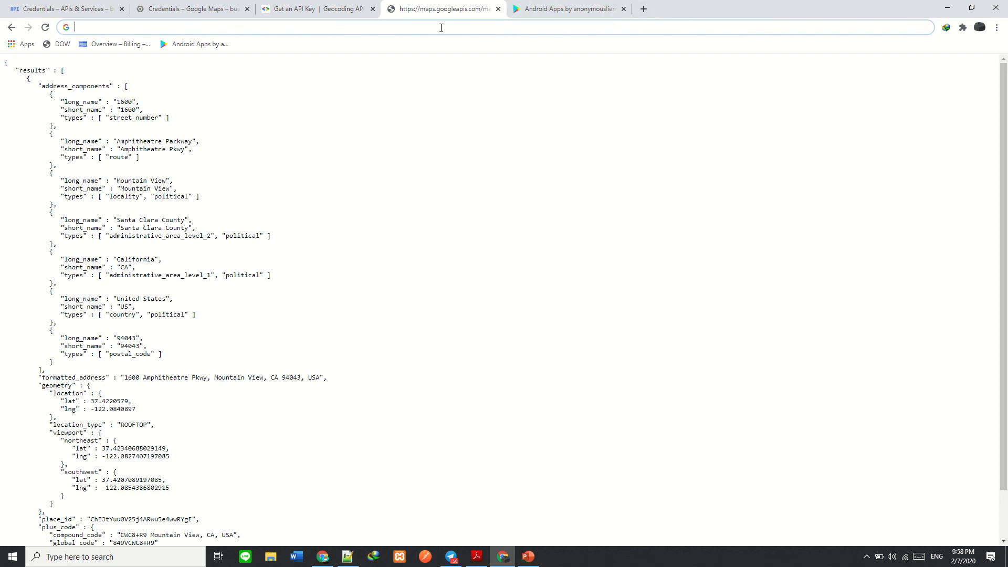
left_click(644, 9)
key("ctrl+v")
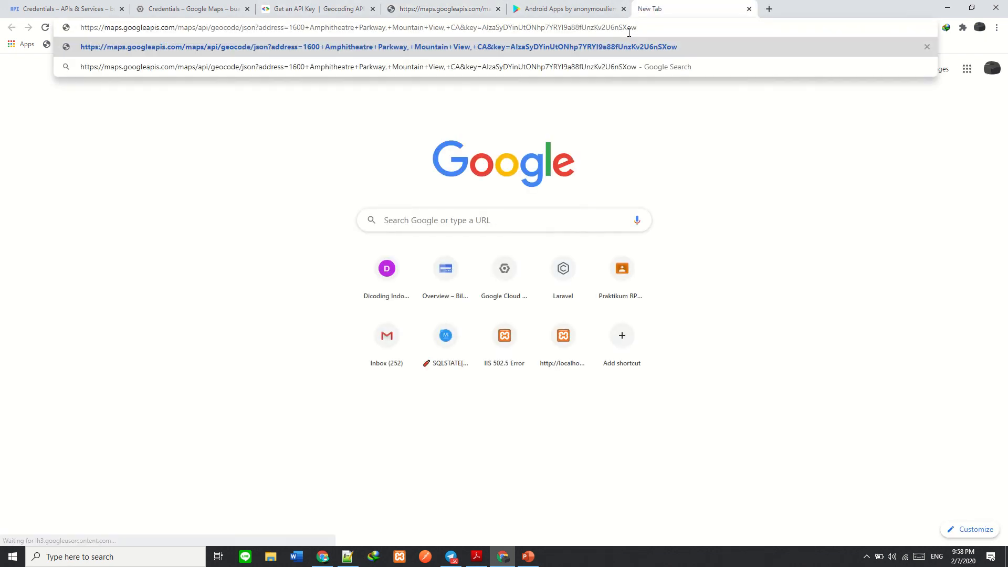
key("Return")
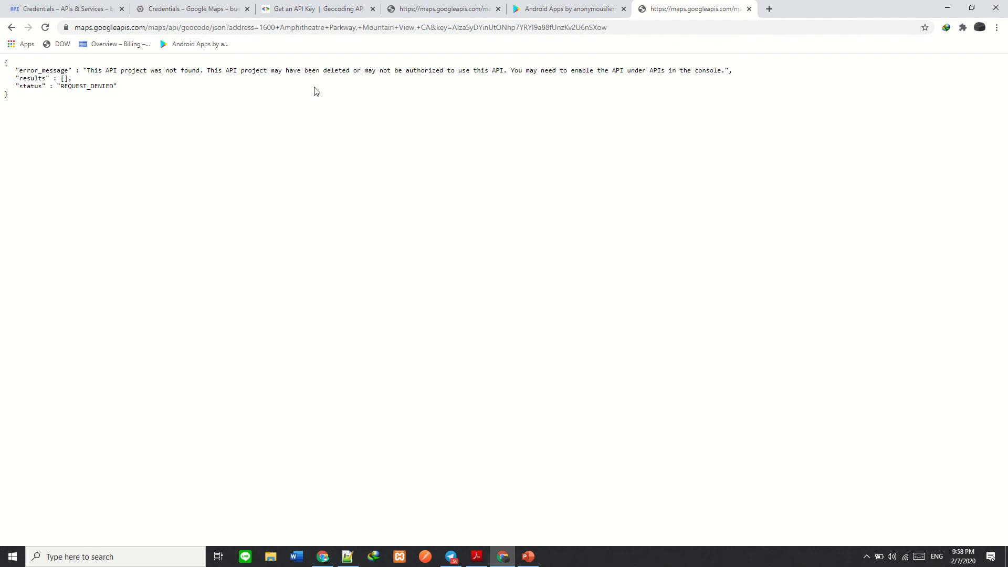
Examine the error message in the geocode response and the Geocoding API credentials list, and switch to the Google Play developer page
left_click_drag(109, 71, 688, 69)
left_click(255, 69)
left_click(744, 77)
left_click(289, 9)
left_click(207, 6)
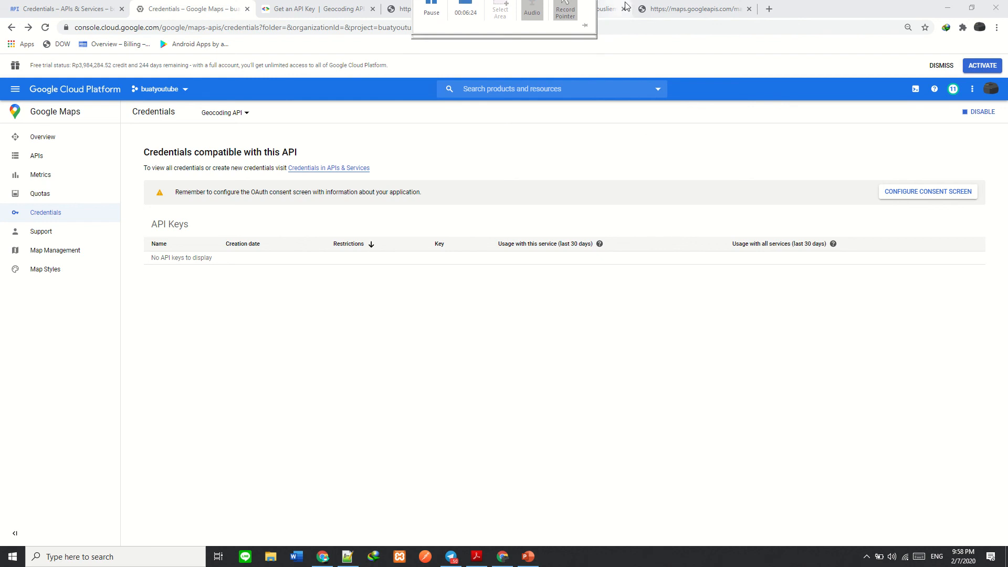
left_click(603, 9)
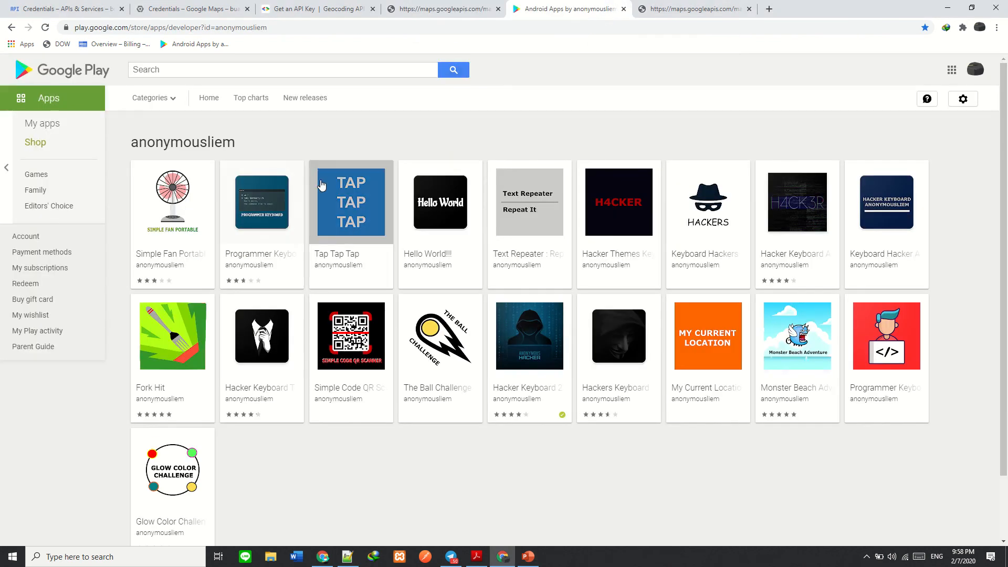